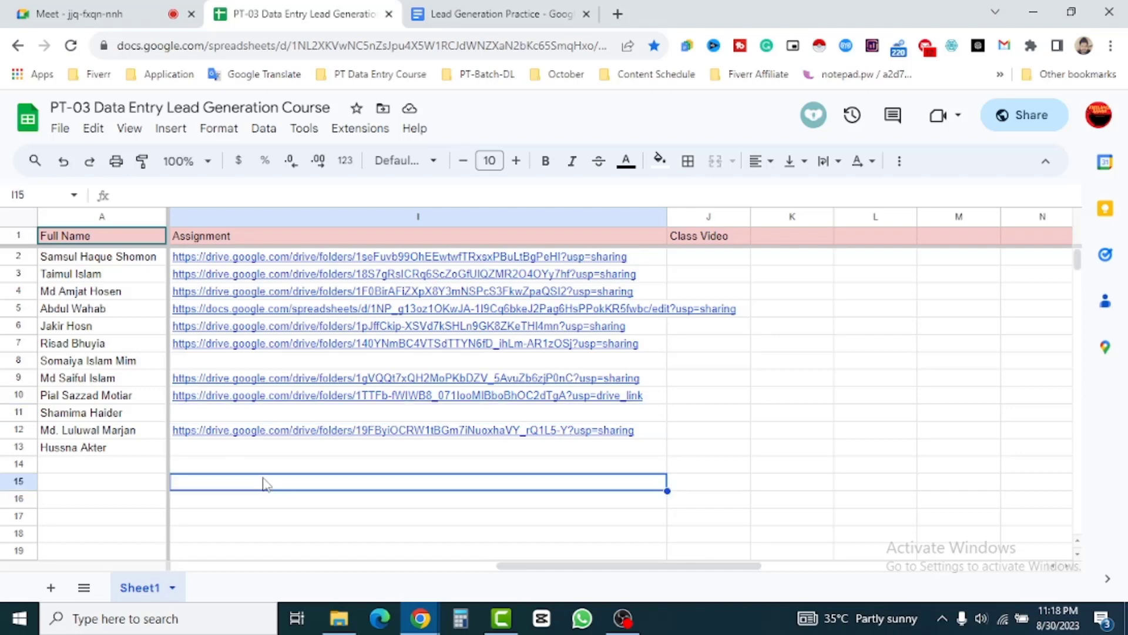
double_click(194, 413)
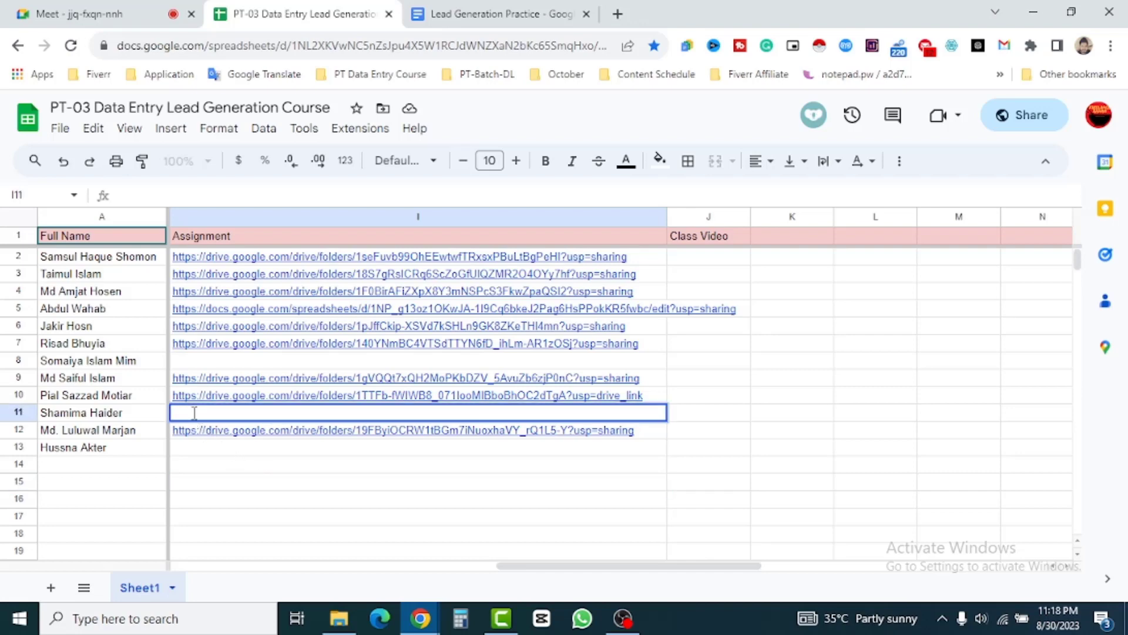
click(280, 504)
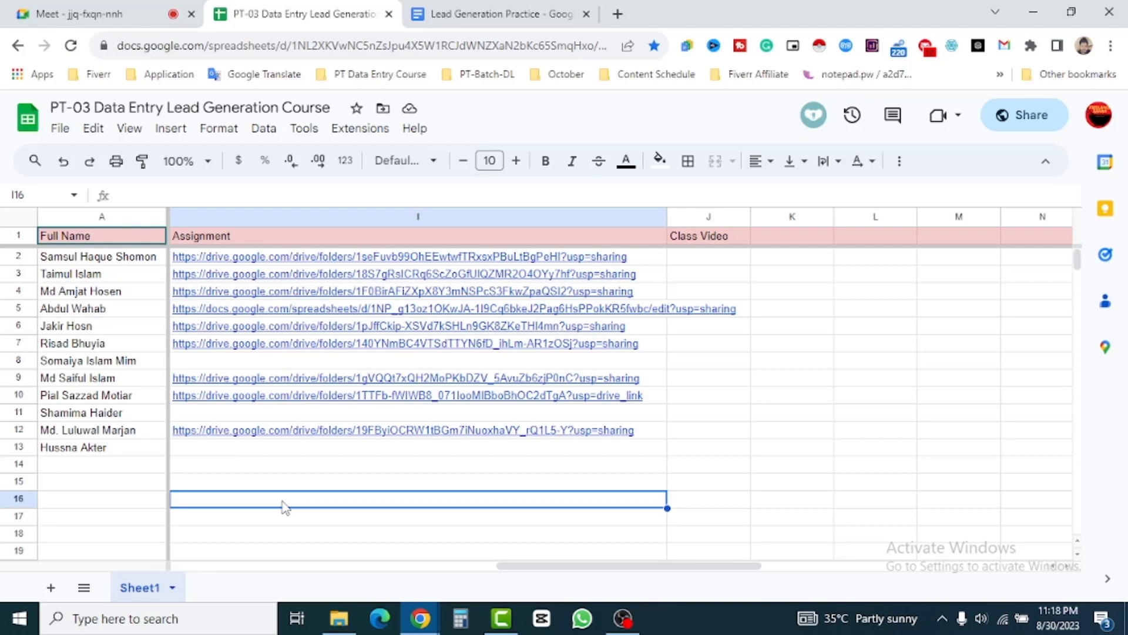
click(339, 532)
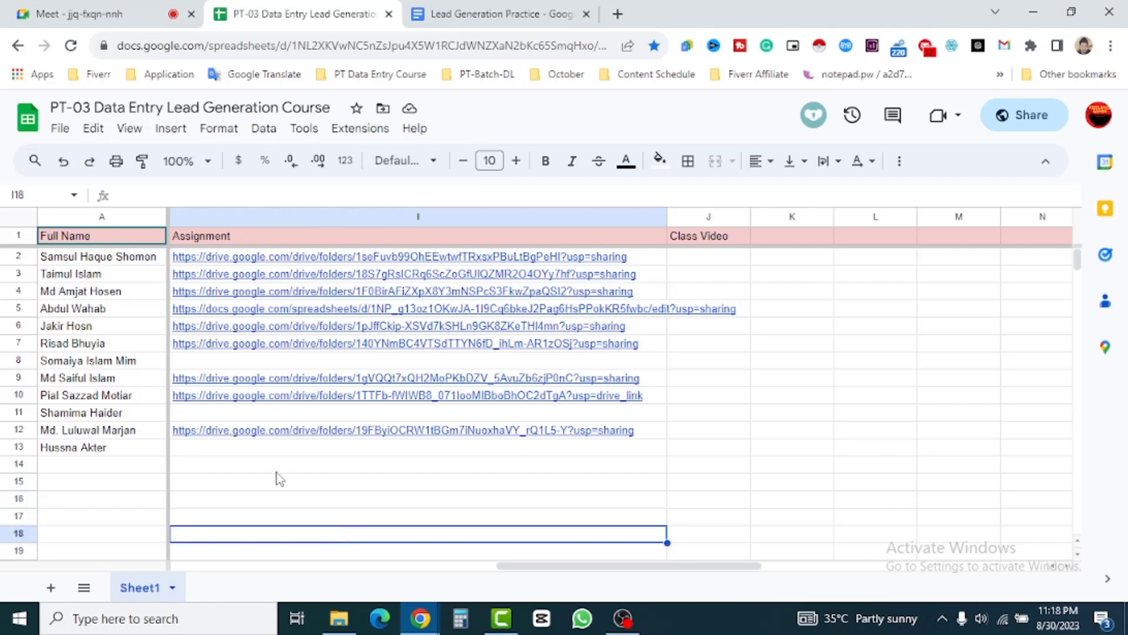
double_click(195, 411)
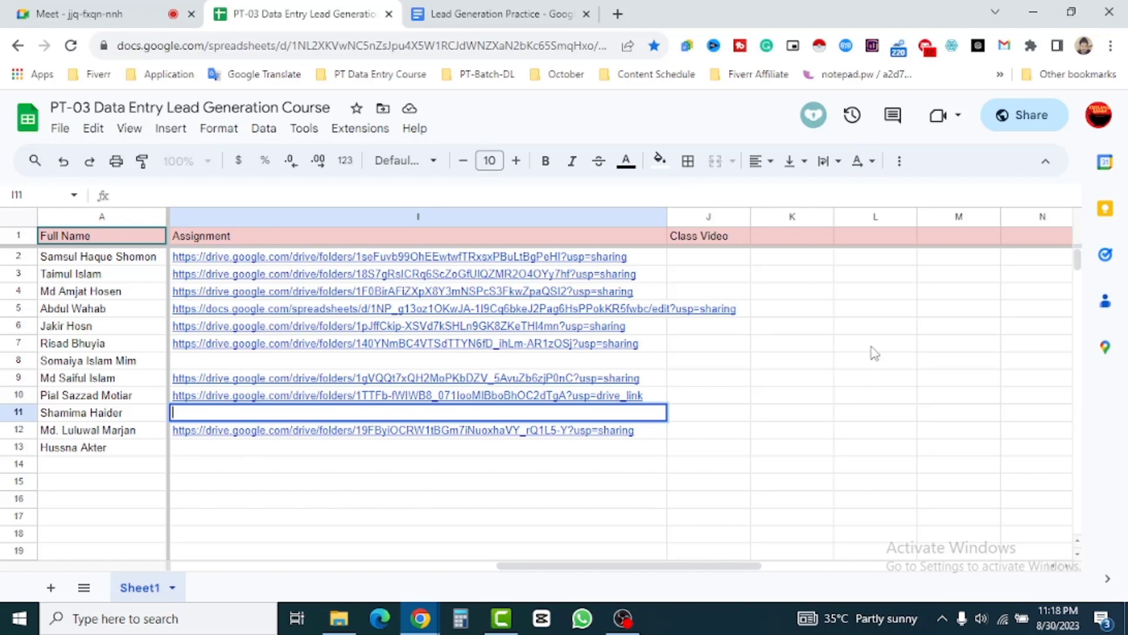
click(853, 367)
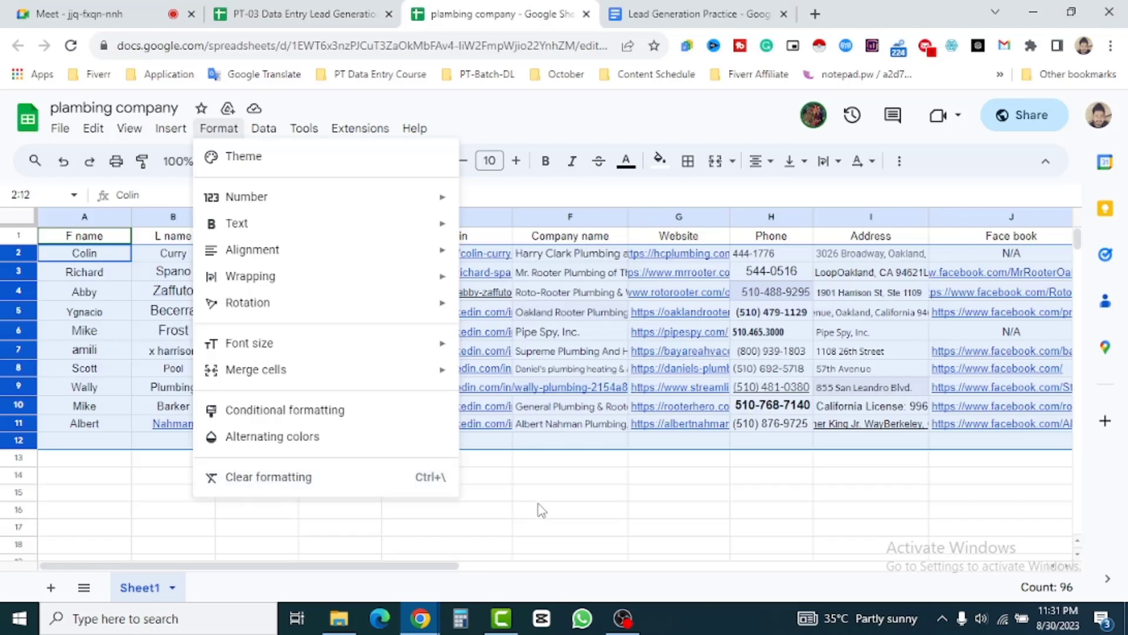
- Examine the entries in the Email column of the plumbing company lead list, from row 2 to row 11
click(532, 503)
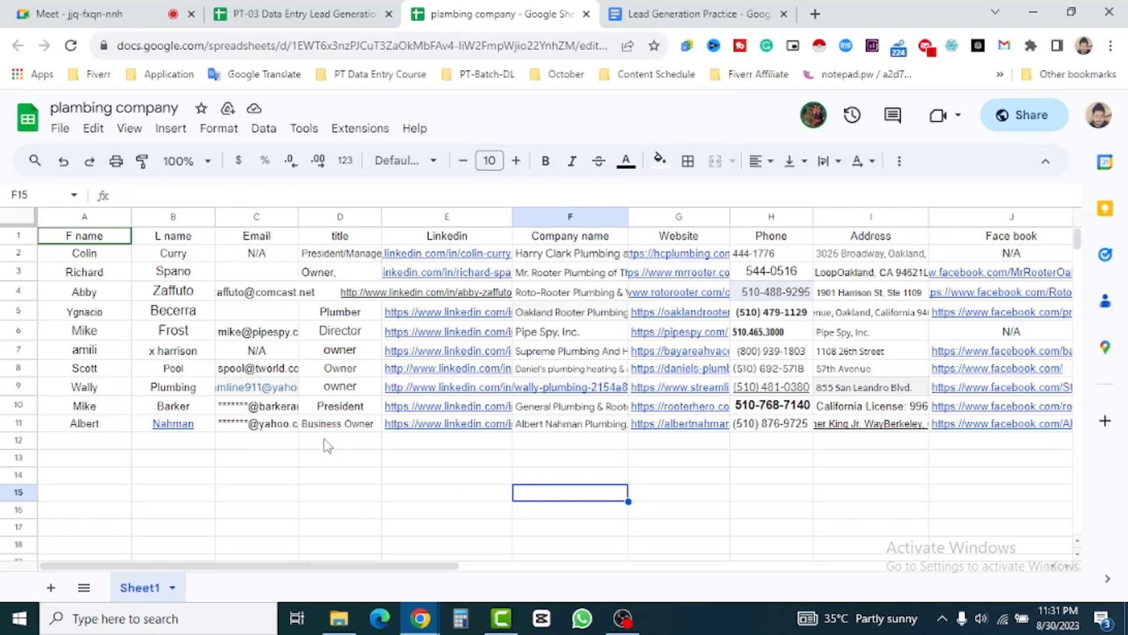
click(236, 482)
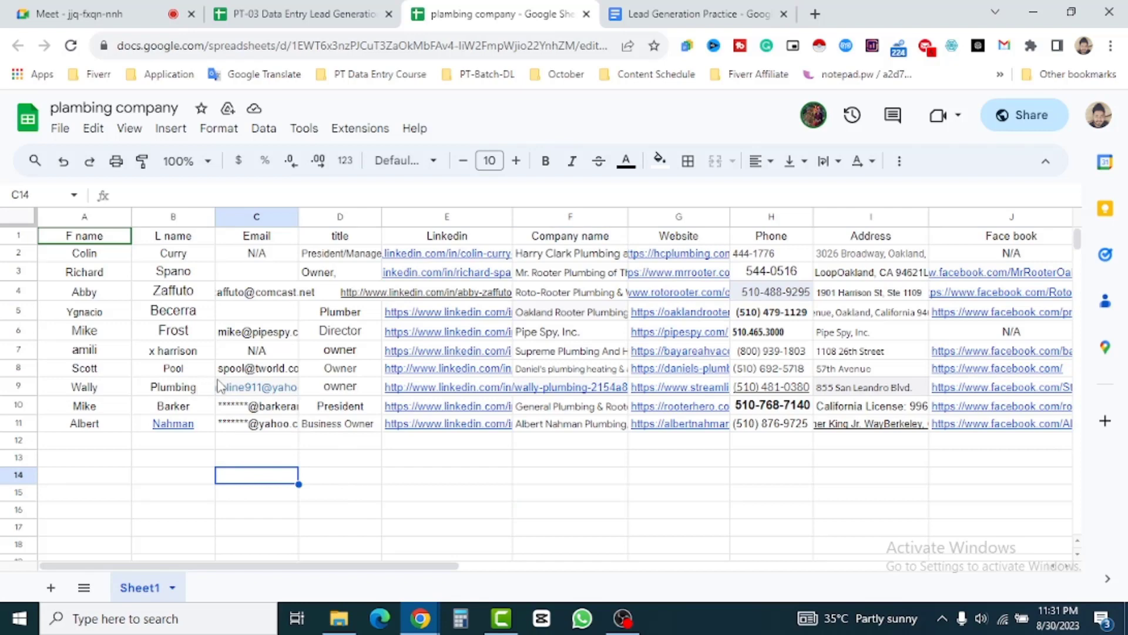
click(271, 274)
key(Down)
key(Down)
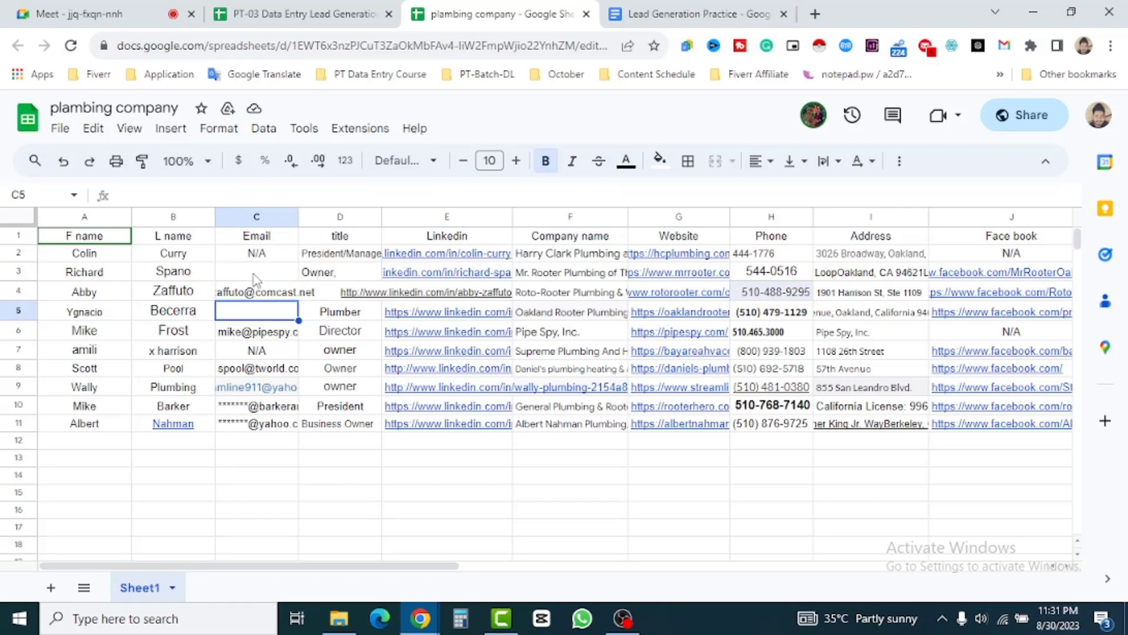
click(253, 274)
click(252, 255)
key(Down)
key(Down)
key(Down)
key(Down)
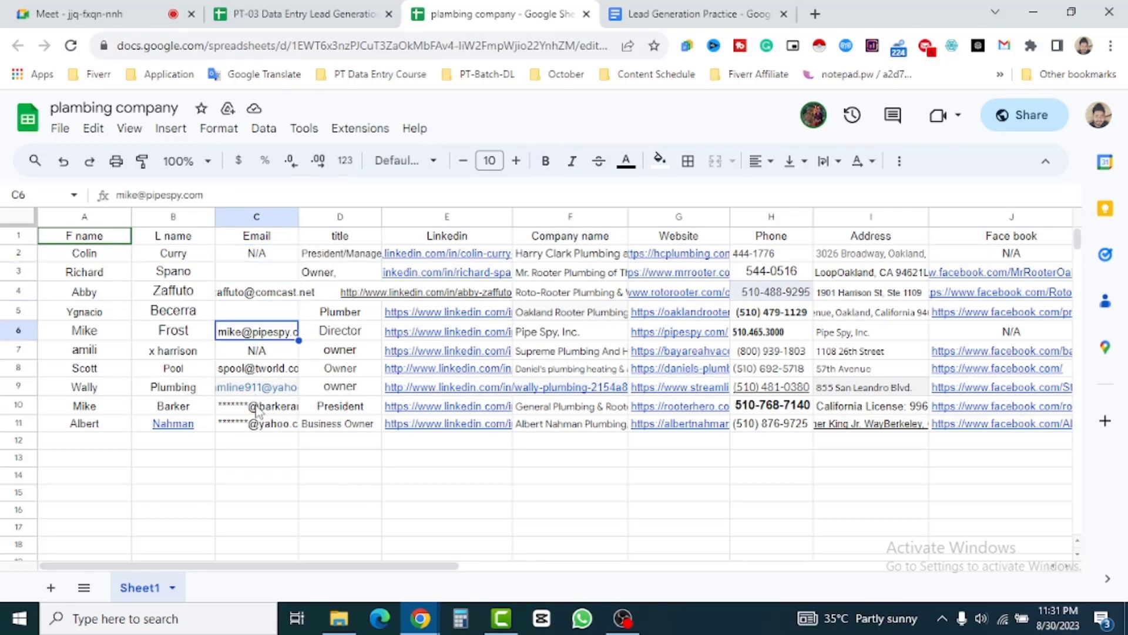
click(257, 409)
click(258, 428)
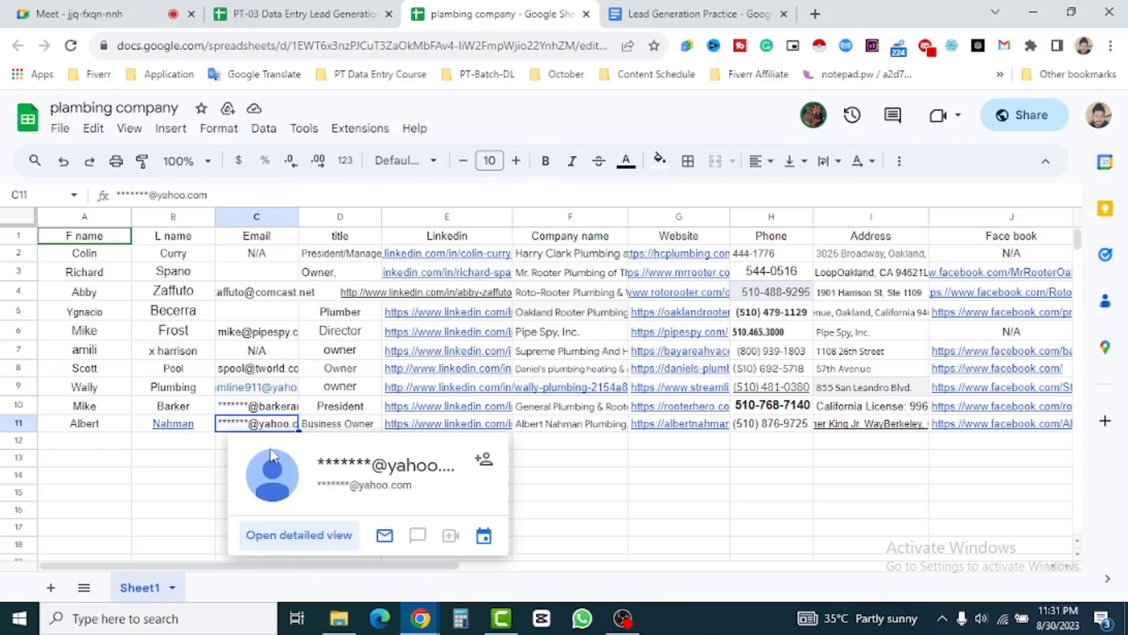
click(184, 472)
click(374, 495)
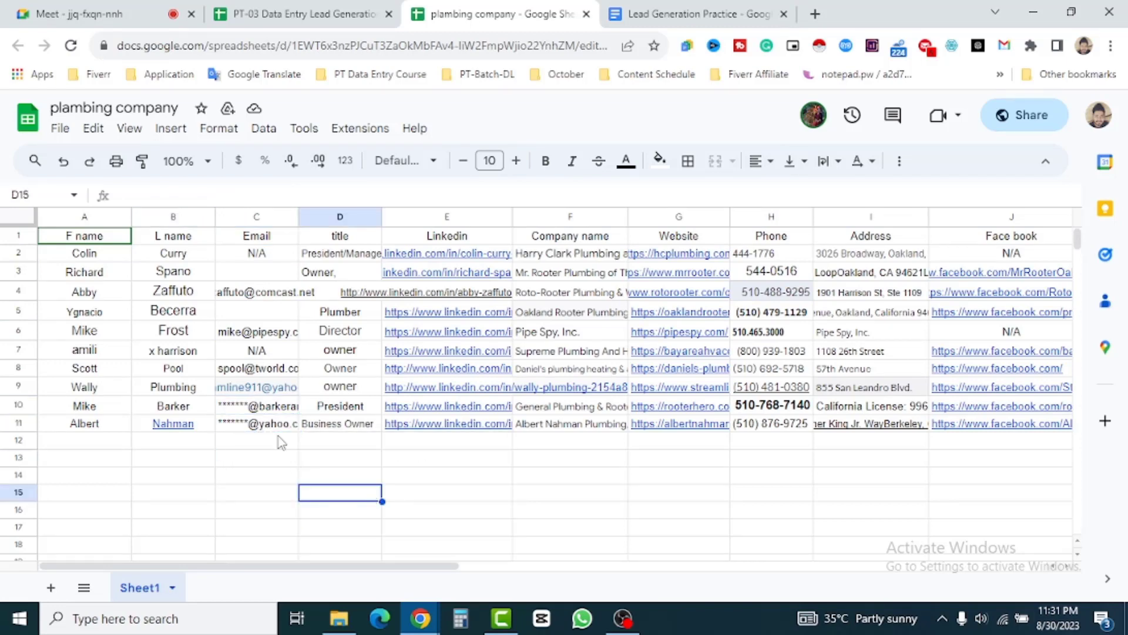
click(247, 514)
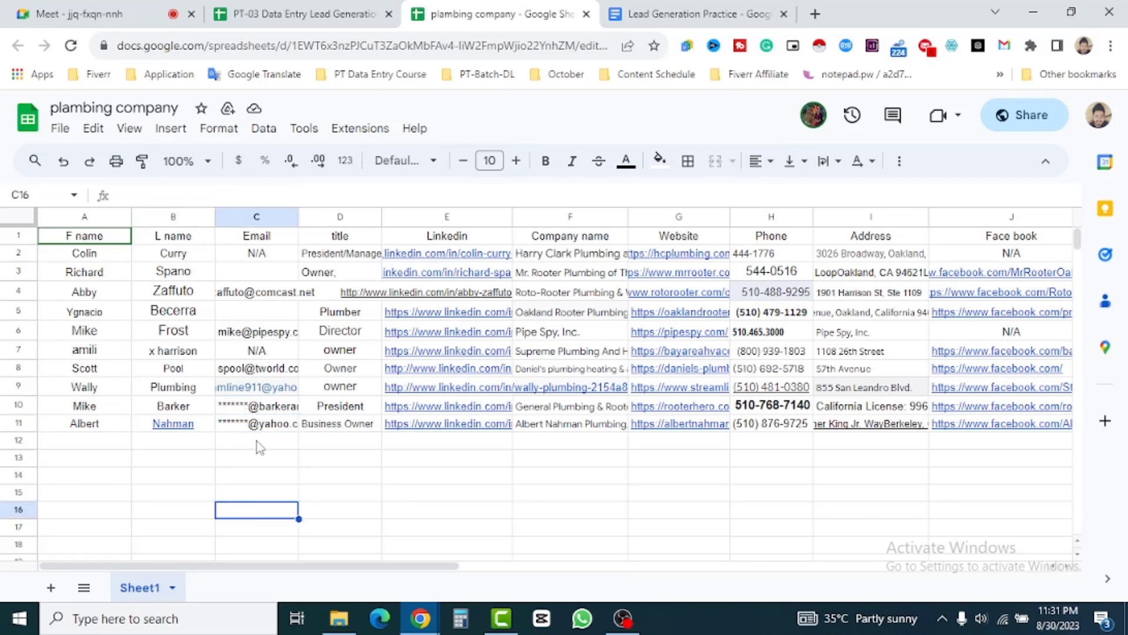
click(231, 414)
click(306, 477)
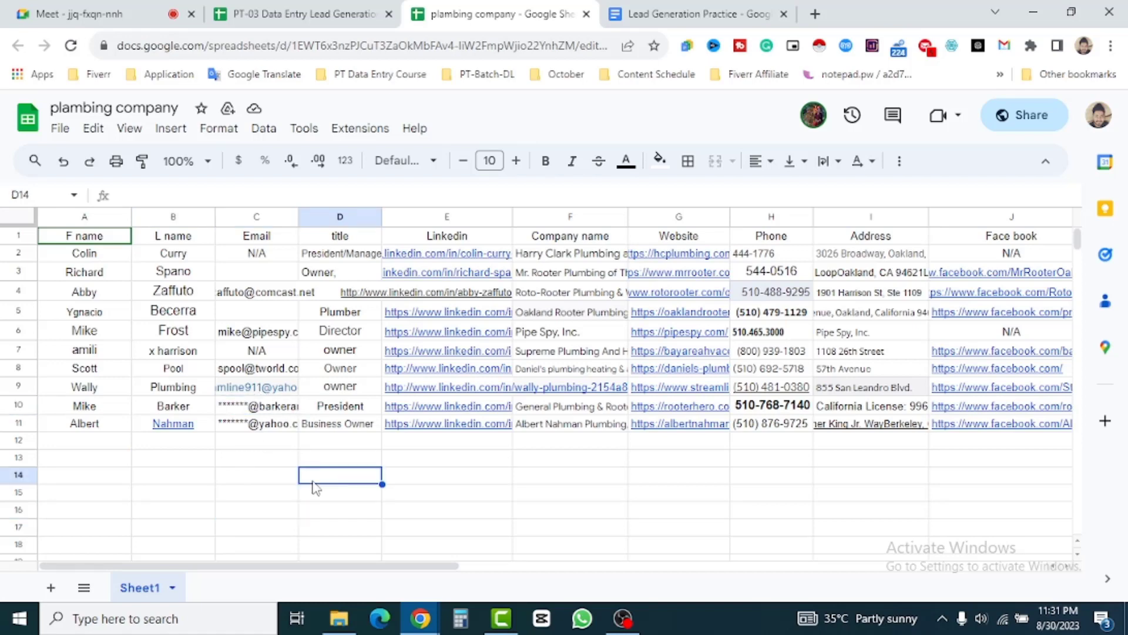
click(457, 514)
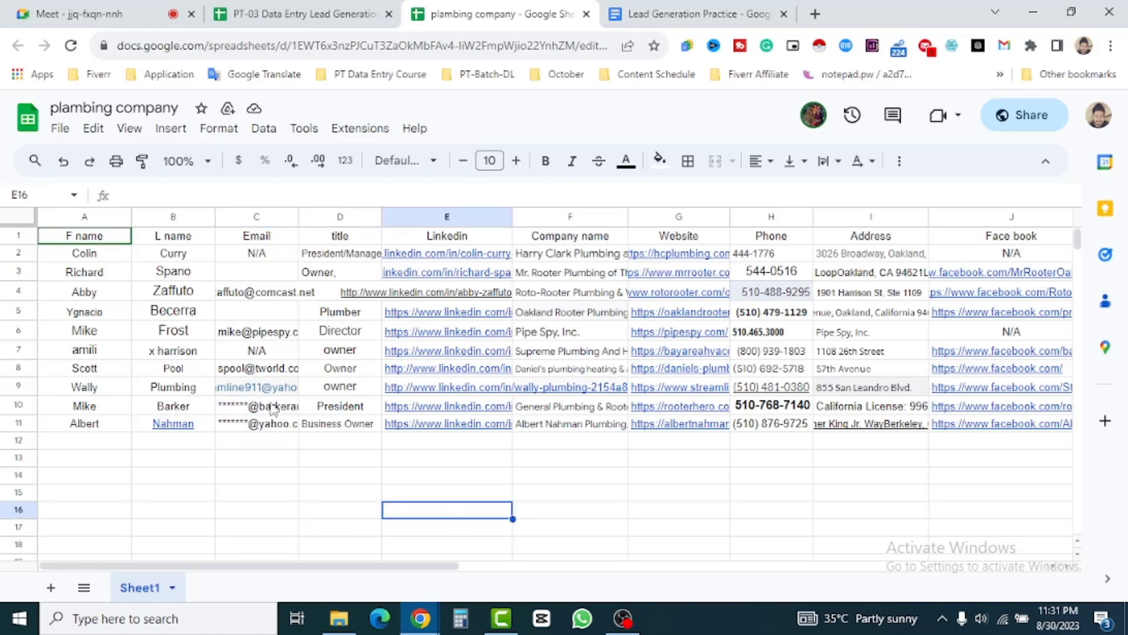
- Clear the formatting of rows 2 to 12 in the plumbing company lead list
drag(24, 254, 51, 456)
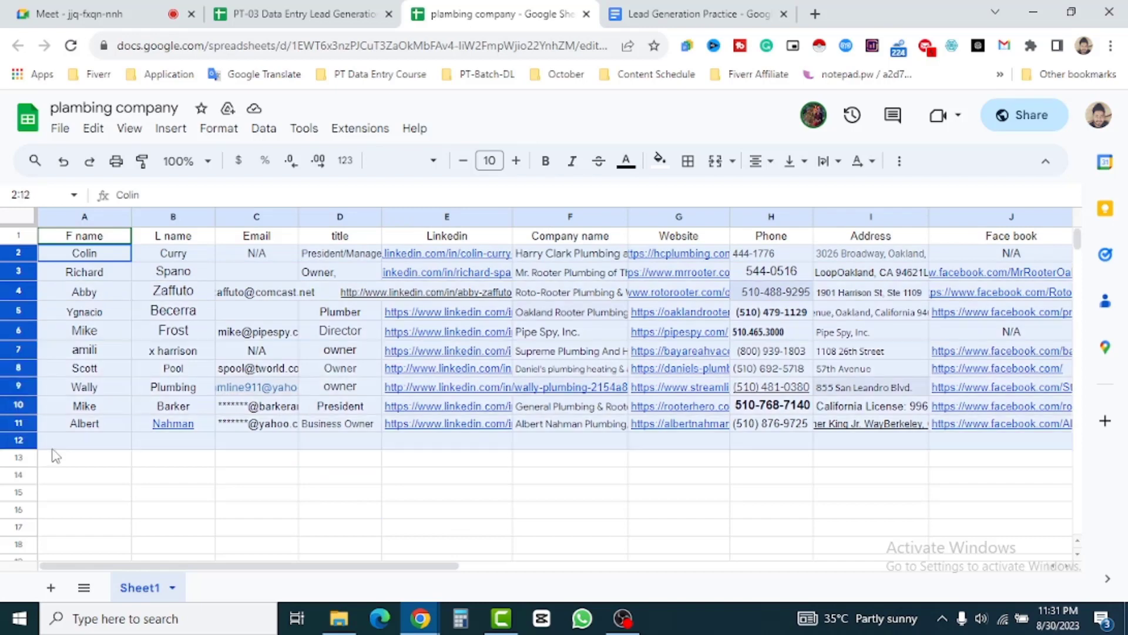
key(ctrl+backslash)
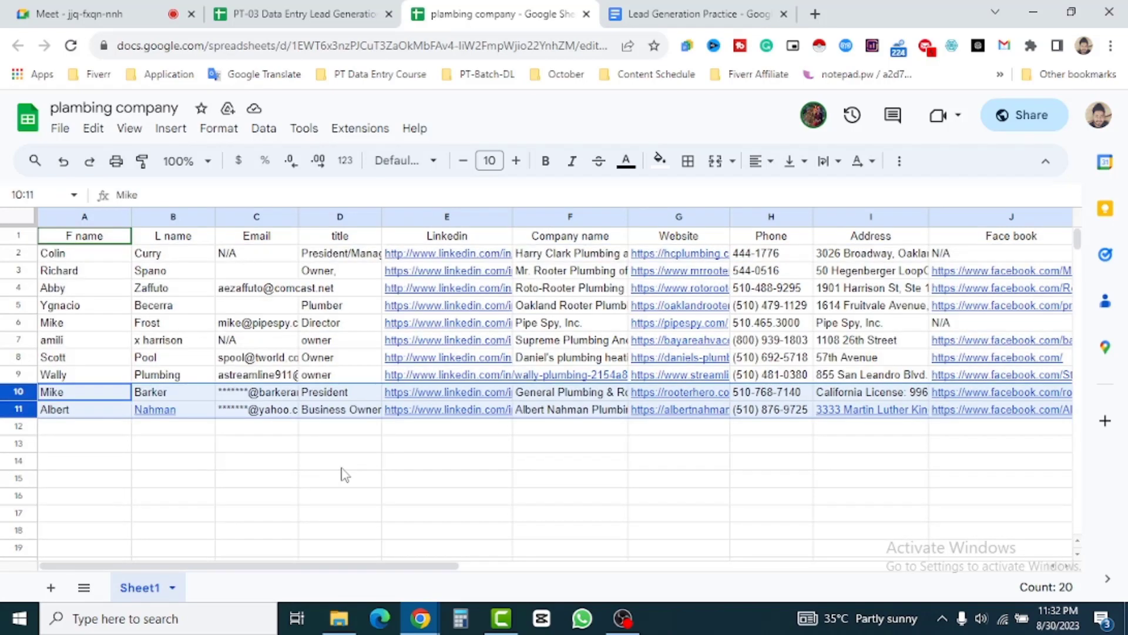
- Review the buyer requirements under "General Leads + Top Decesion Maker Leads" in the Lead Generation Practice document
click(686, 12)
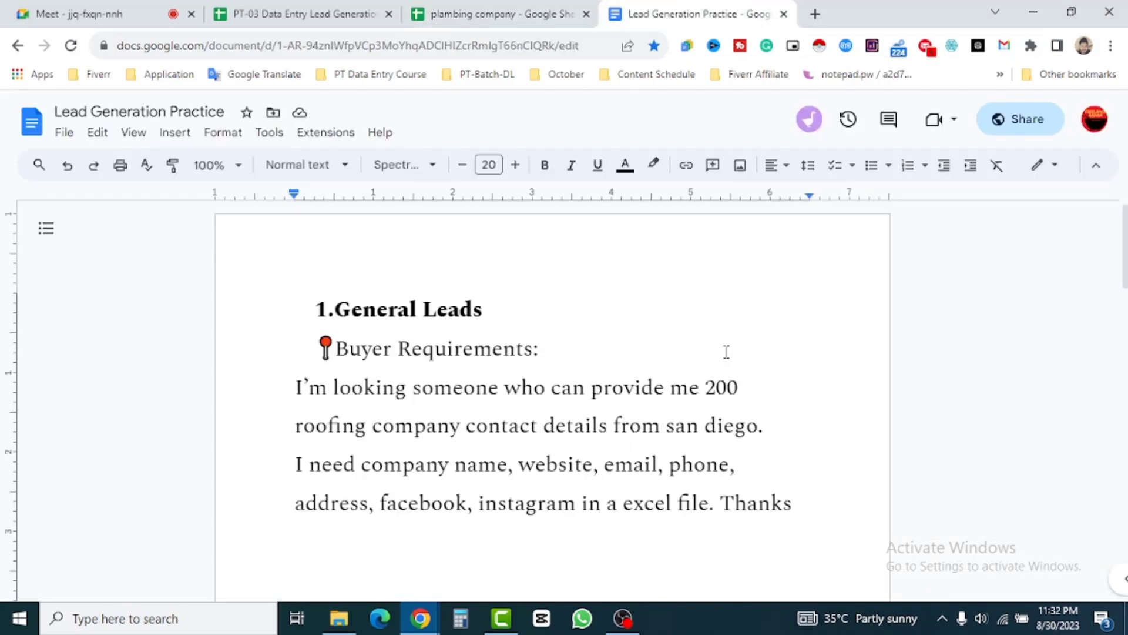
scroll(723, 375, down, 2)
scroll(414, 332, up, 2)
scroll(668, 414, down, 4)
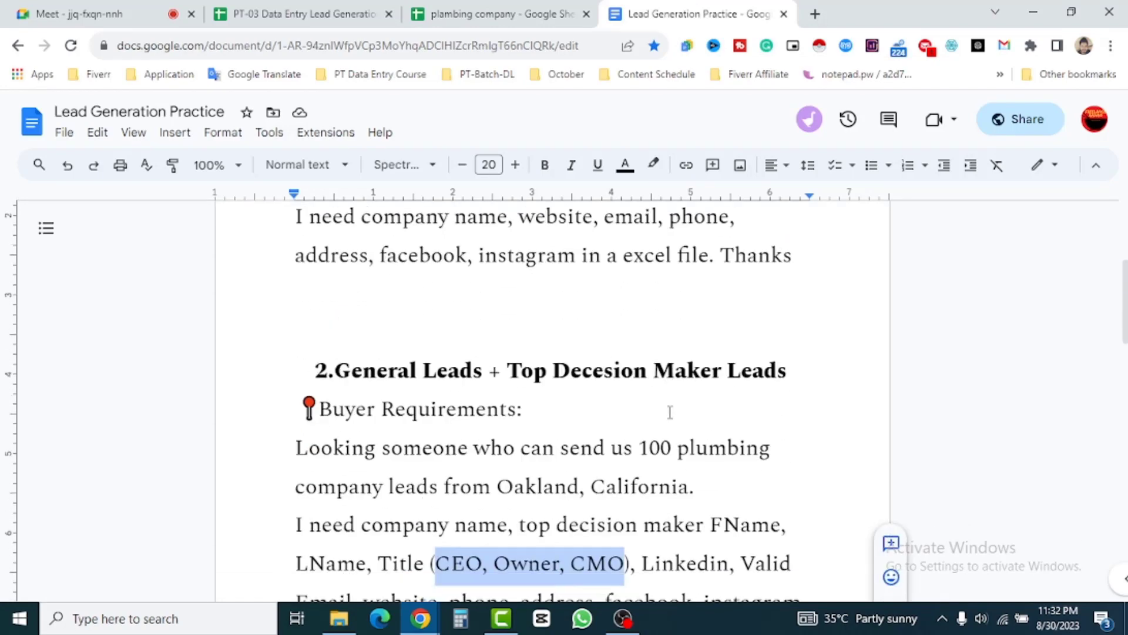
scroll(670, 411, down, 1)
click(680, 403)
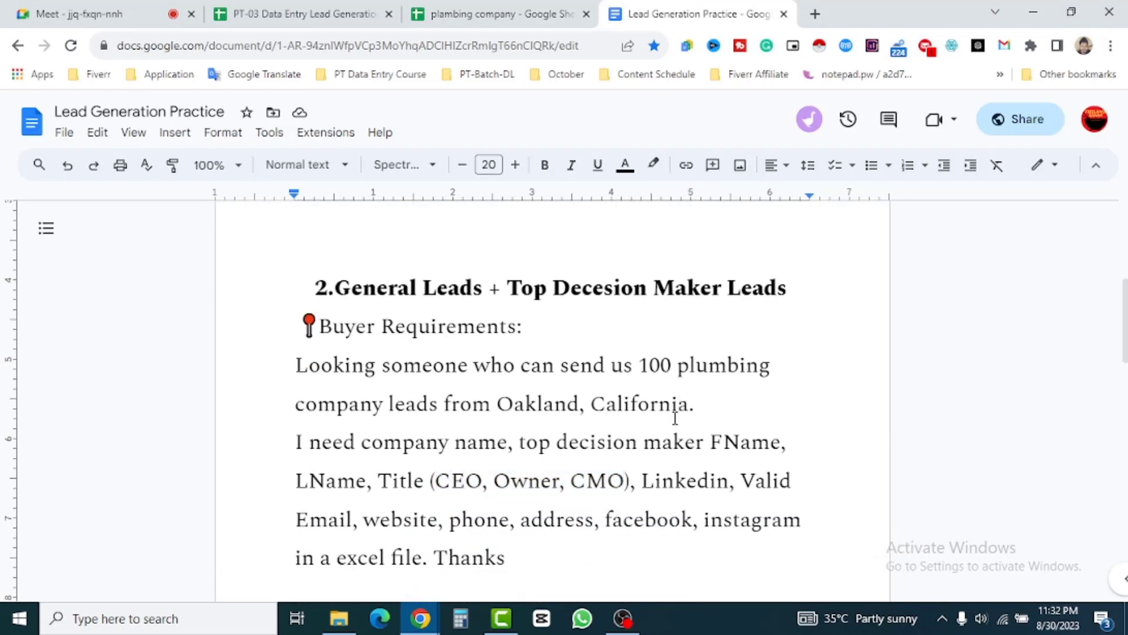
drag(356, 327, 517, 558)
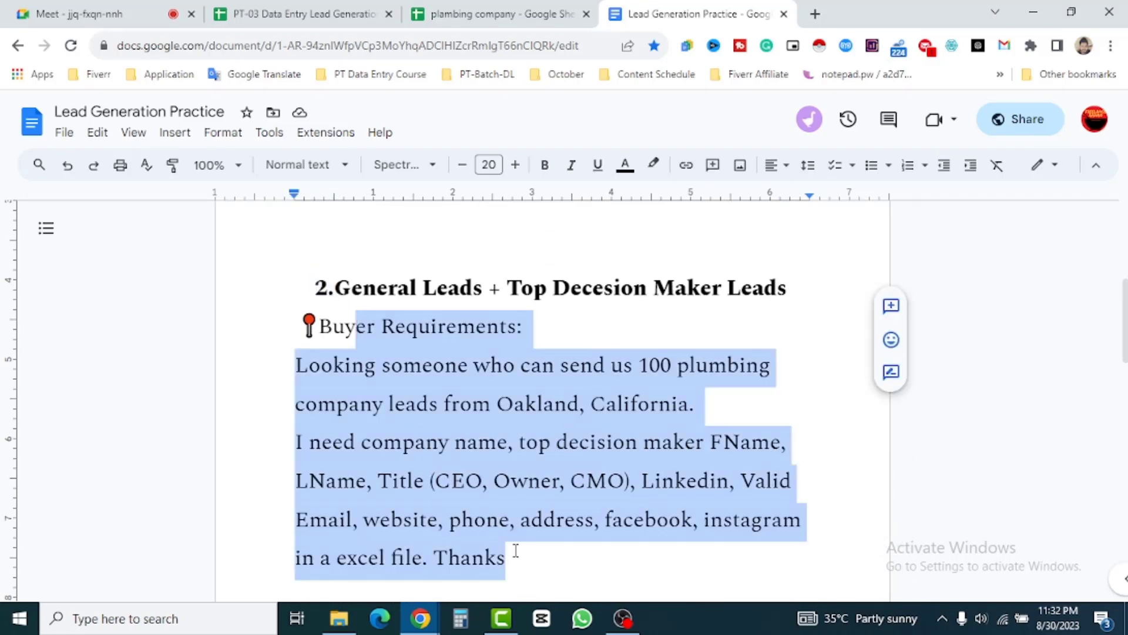
click(514, 483)
drag(346, 326, 516, 541)
- Return to the plambing company spreadsheet and check the Email and Linkedin entries of the lead in row 2
click(494, 13)
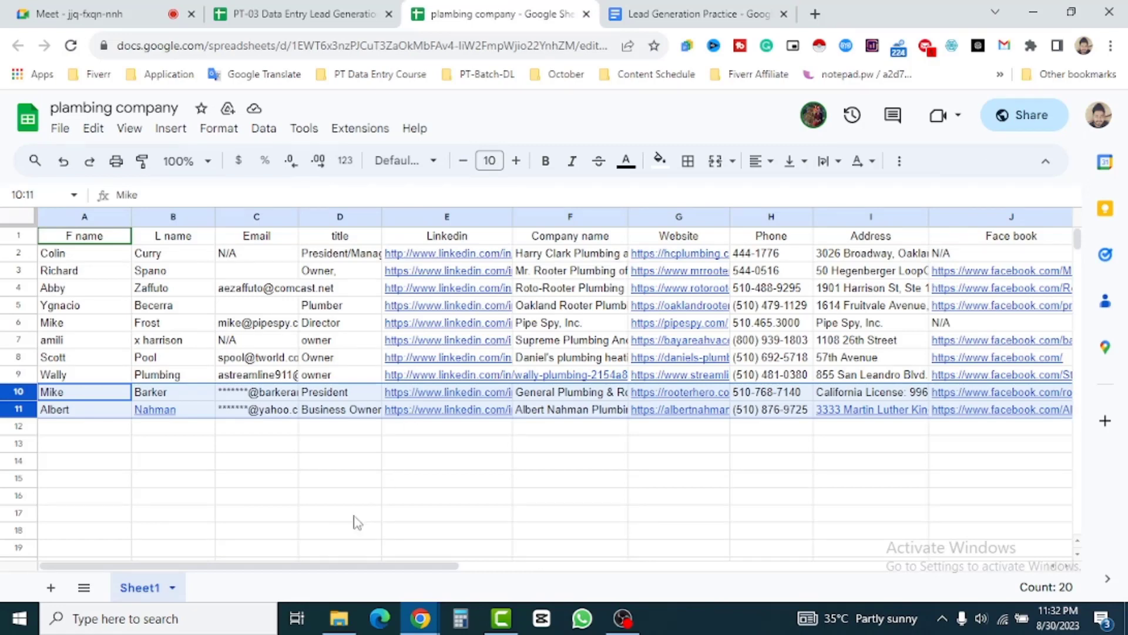
click(342, 490)
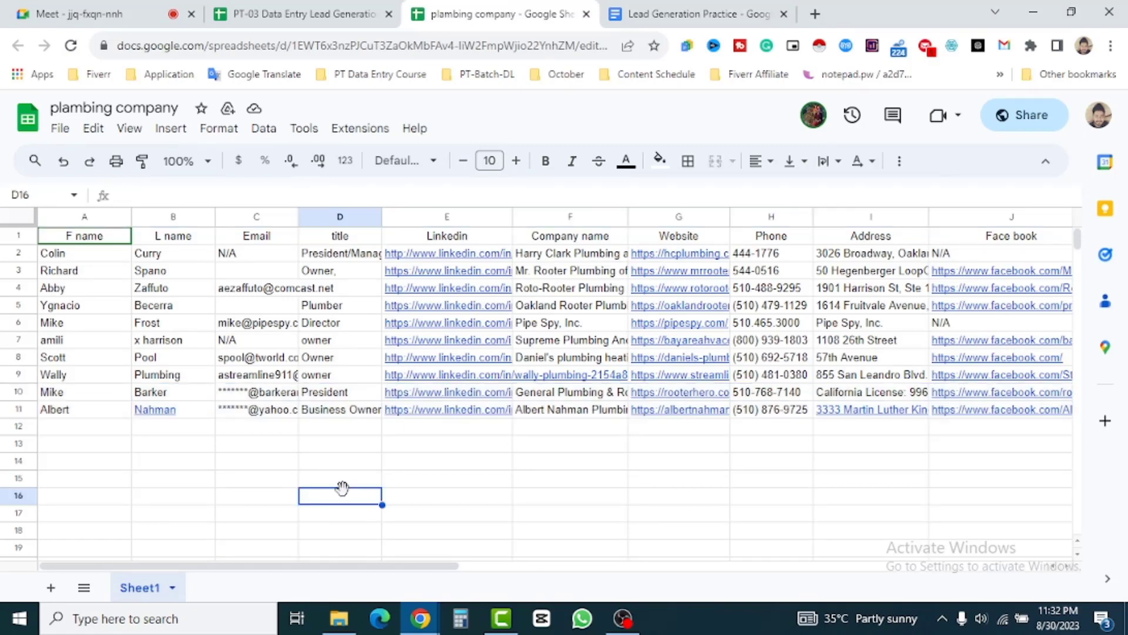
click(264, 473)
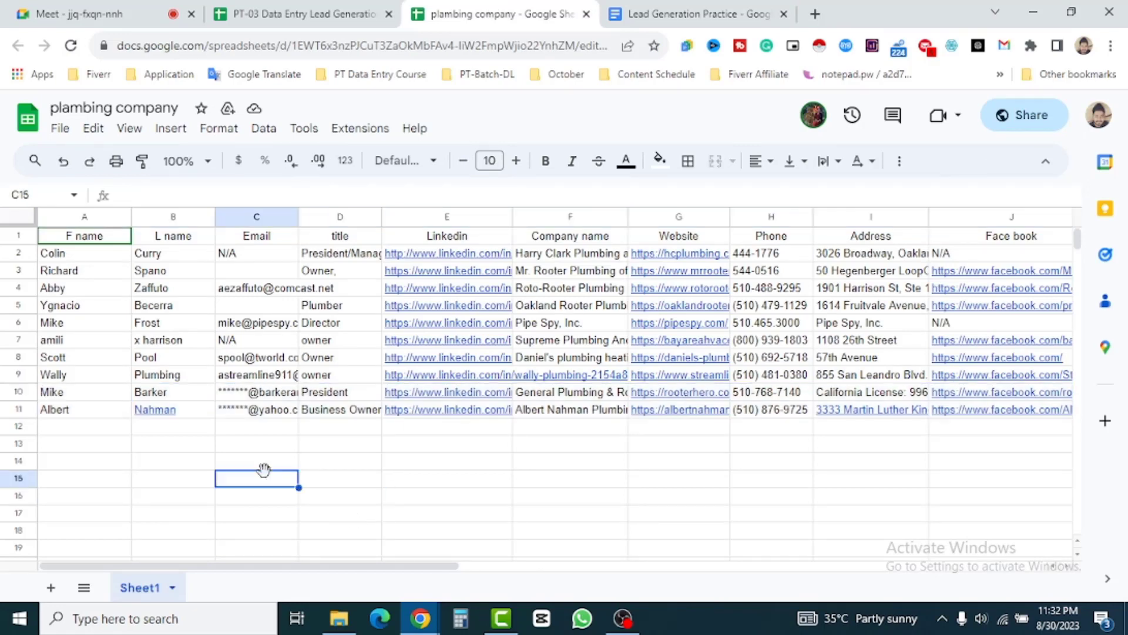
click(405, 500)
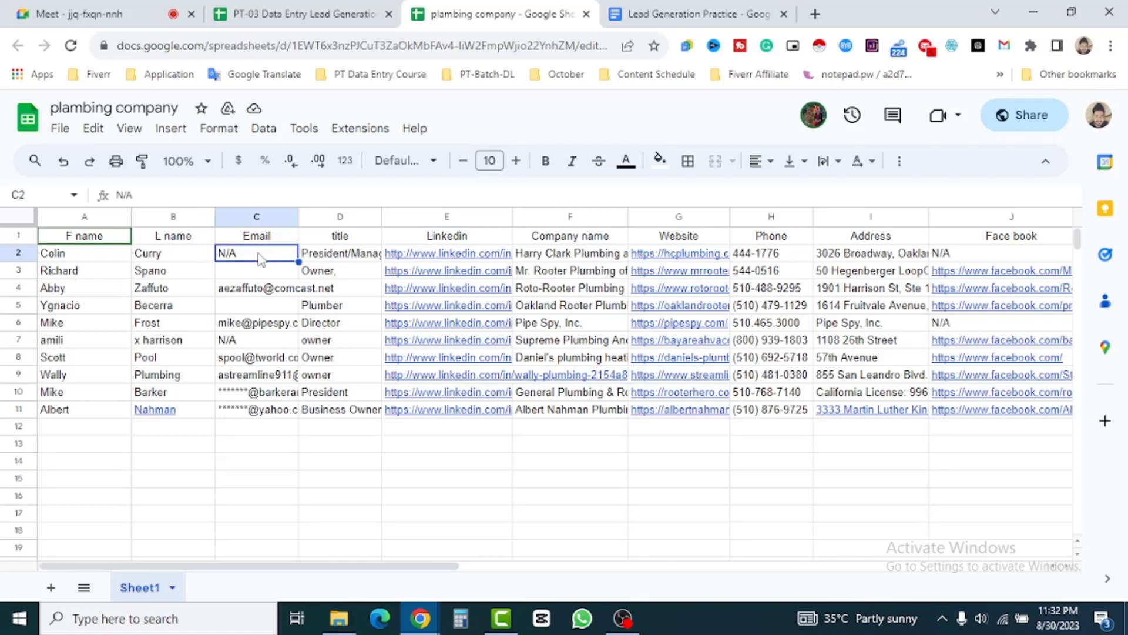
click(450, 258)
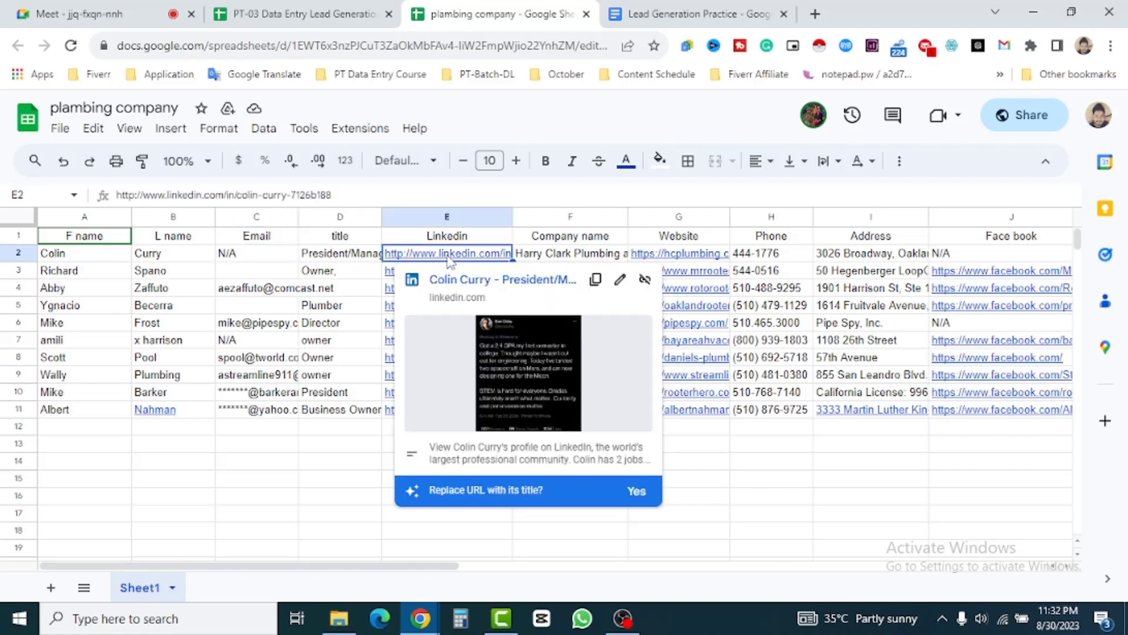
click(318, 458)
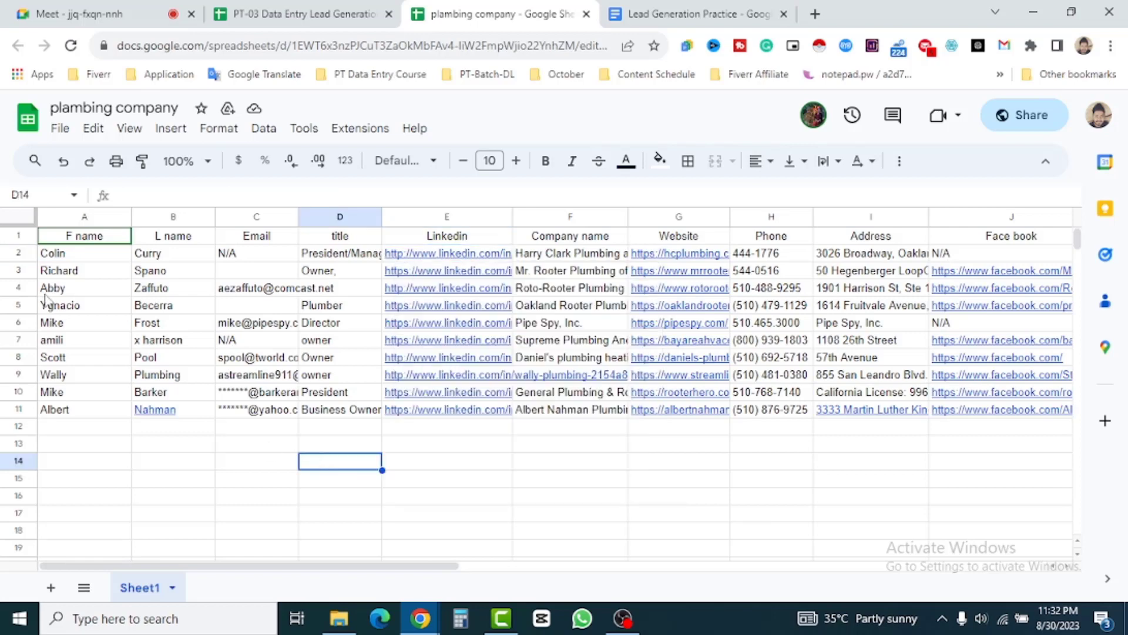
- Delete row 2, the first lead below the header, from the plumbing company list
click(15, 253)
right_click(15, 252)
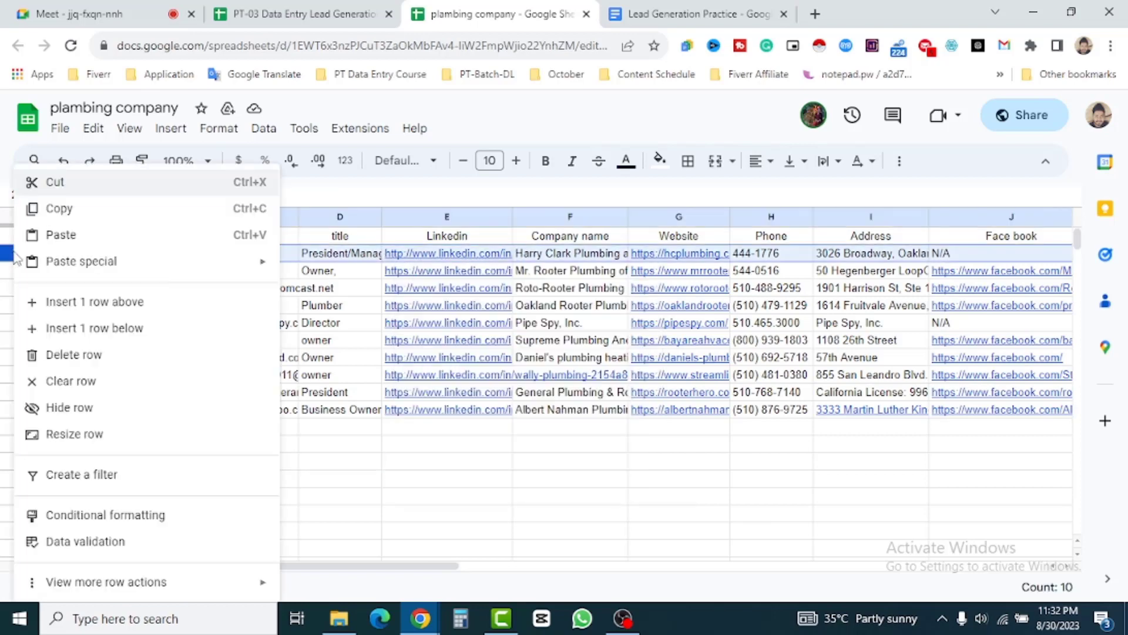
click(75, 355)
click(424, 485)
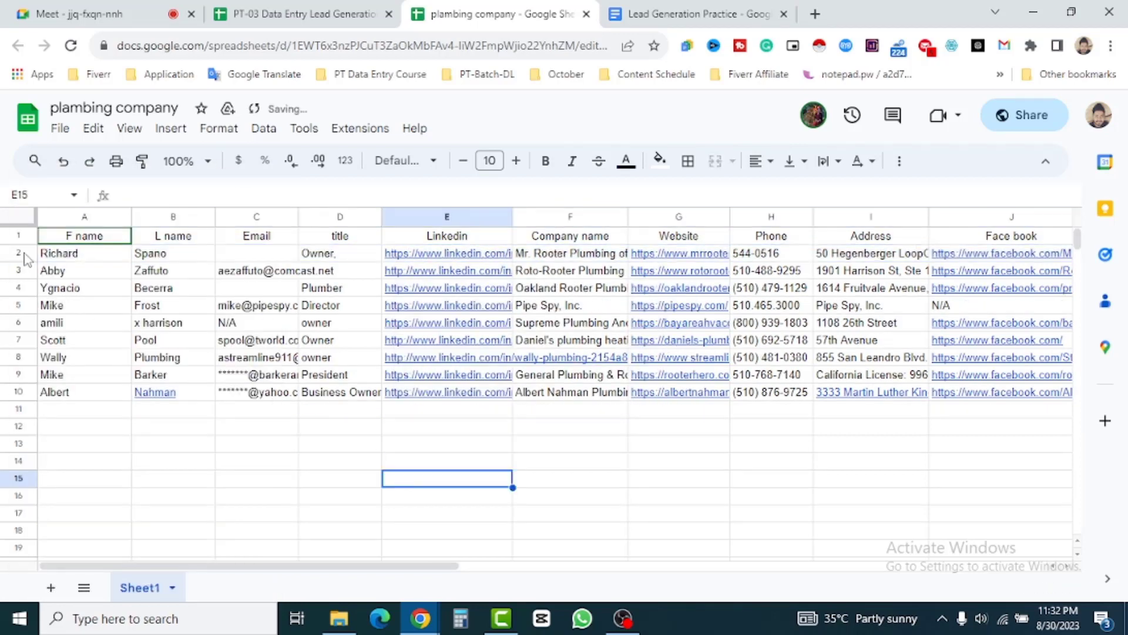
- Check the Email entries of the leads in row 2 and rows 9 and 10
click(263, 259)
click(372, 481)
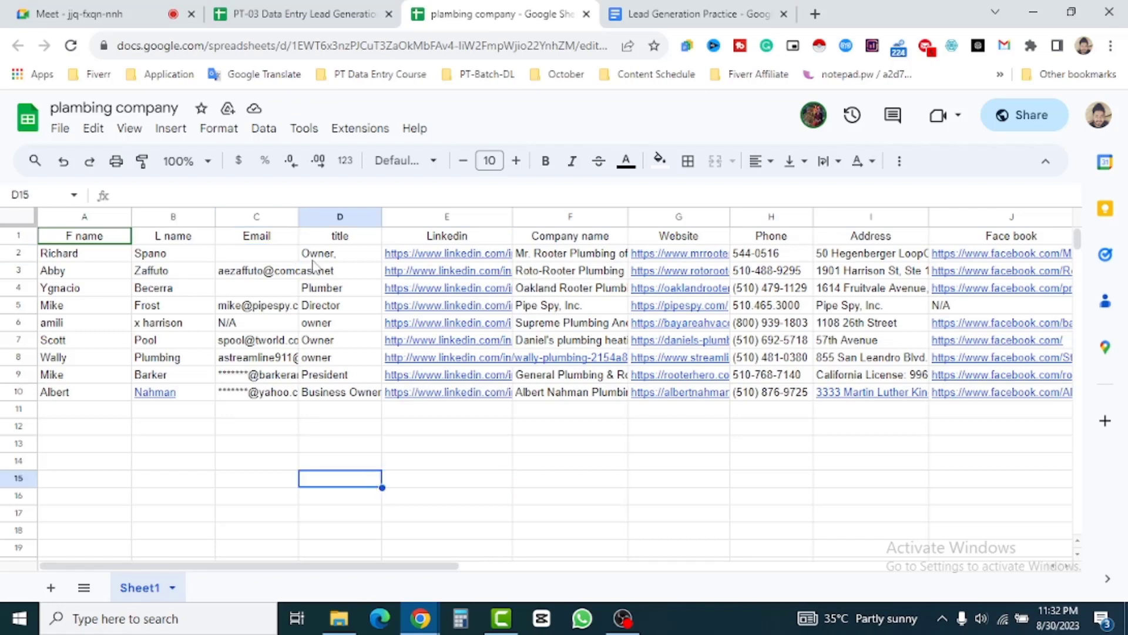
click(524, 494)
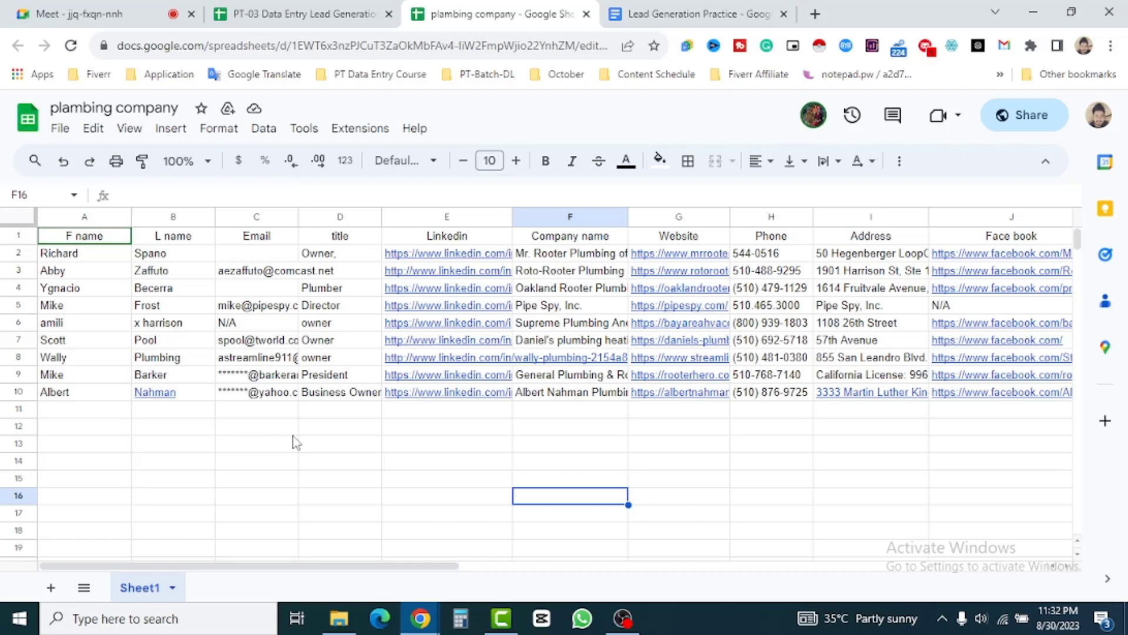
click(259, 378)
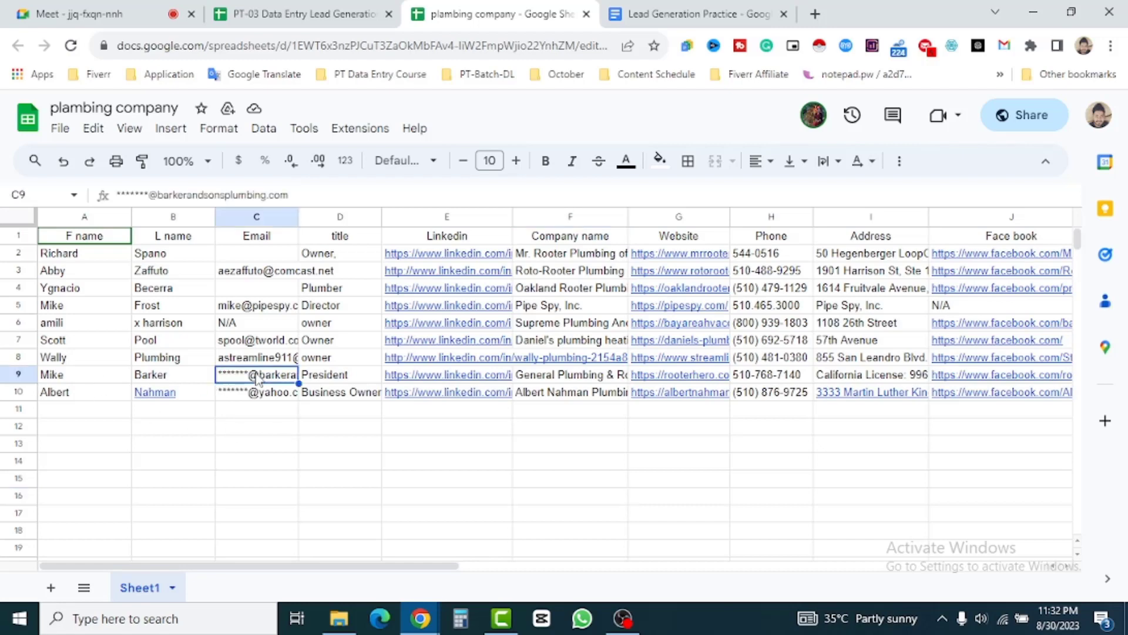
click(199, 481)
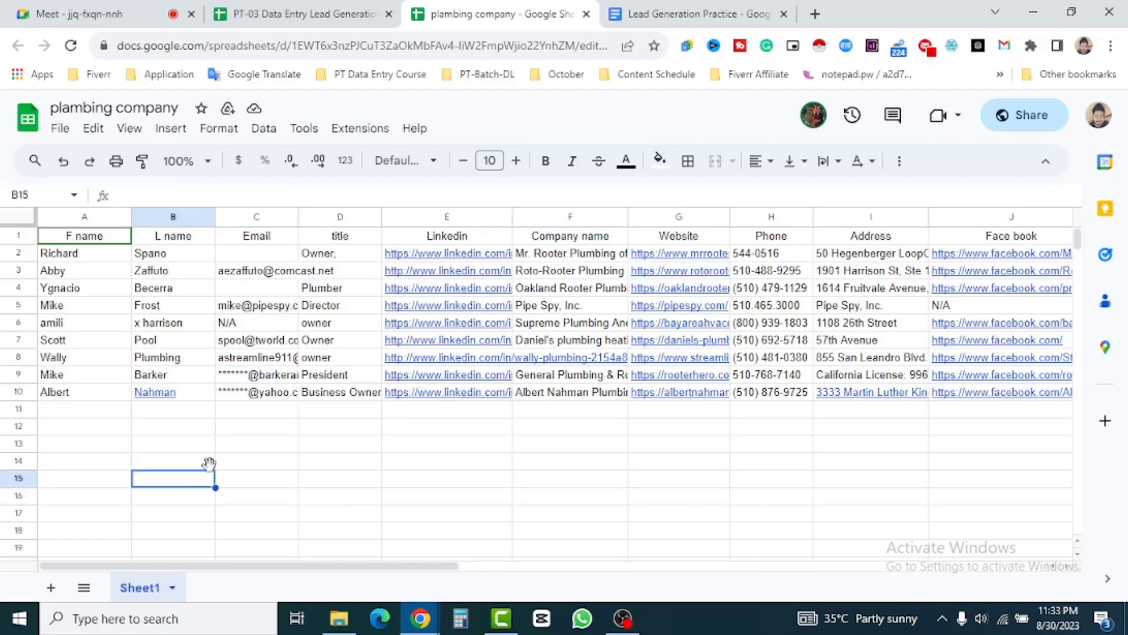
click(270, 394)
key(Up)
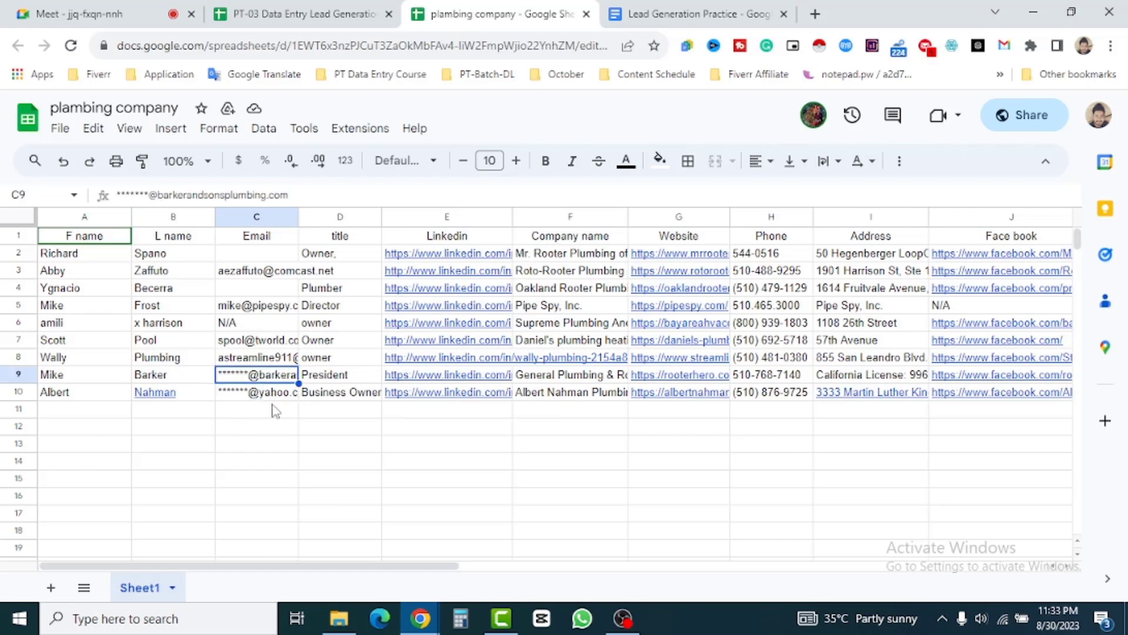
click(262, 396)
key(Up)
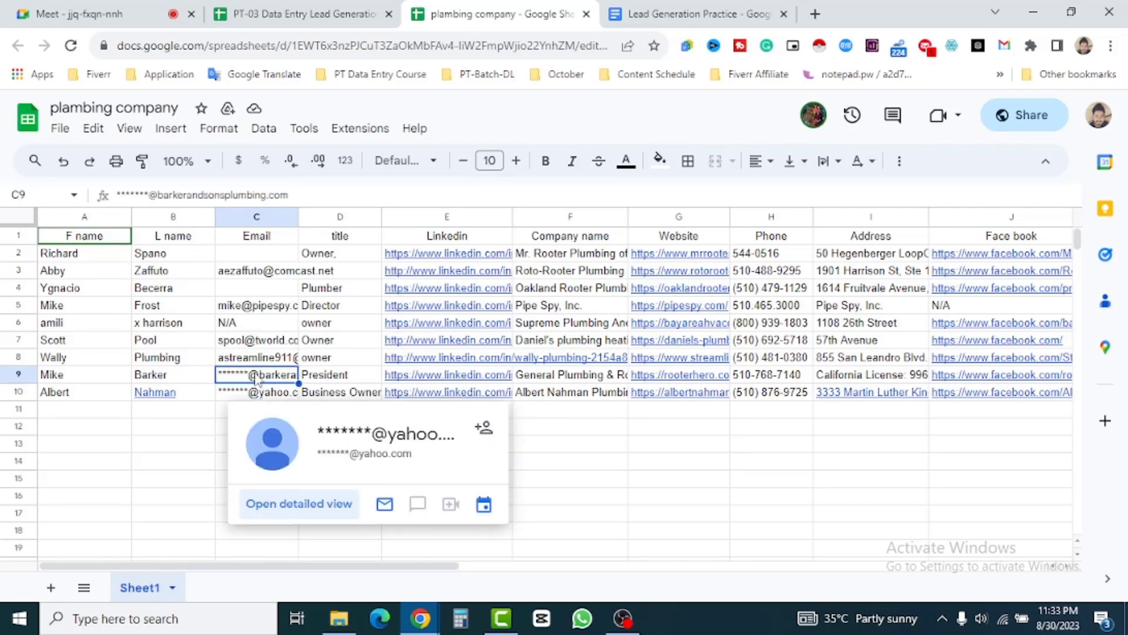
click(256, 398)
click(174, 463)
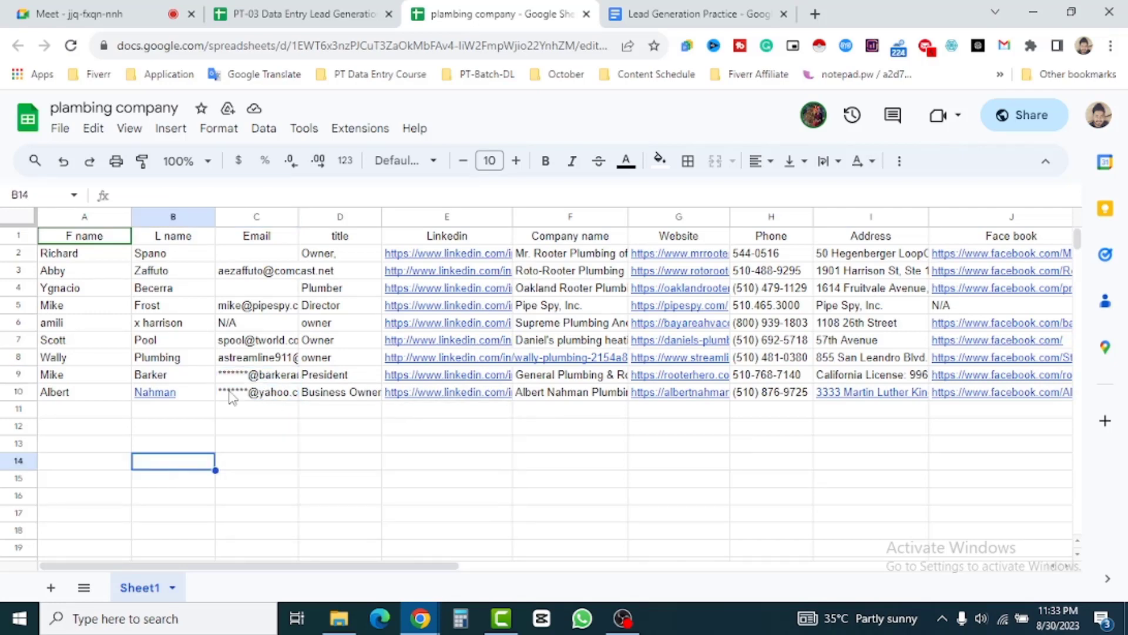
- Inspect the masked Email entries in rows 9 and 10 and the Linkedin link of the last lead
click(255, 380)
click(263, 395)
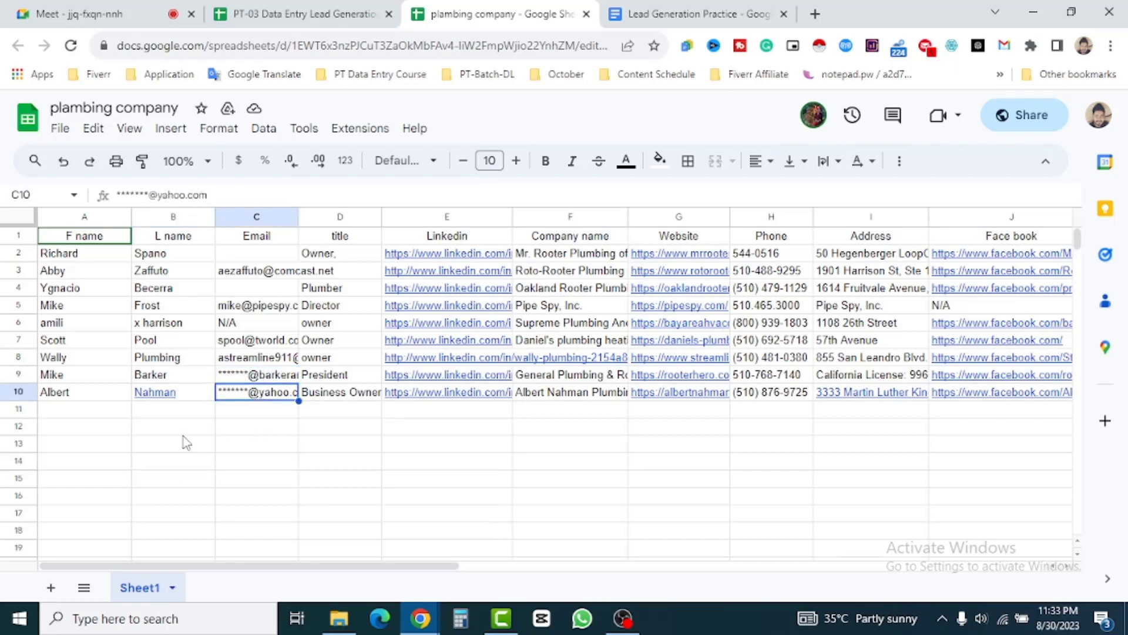
key(Down)
key(Down)
key(Down)
key(Down)
key(Down)
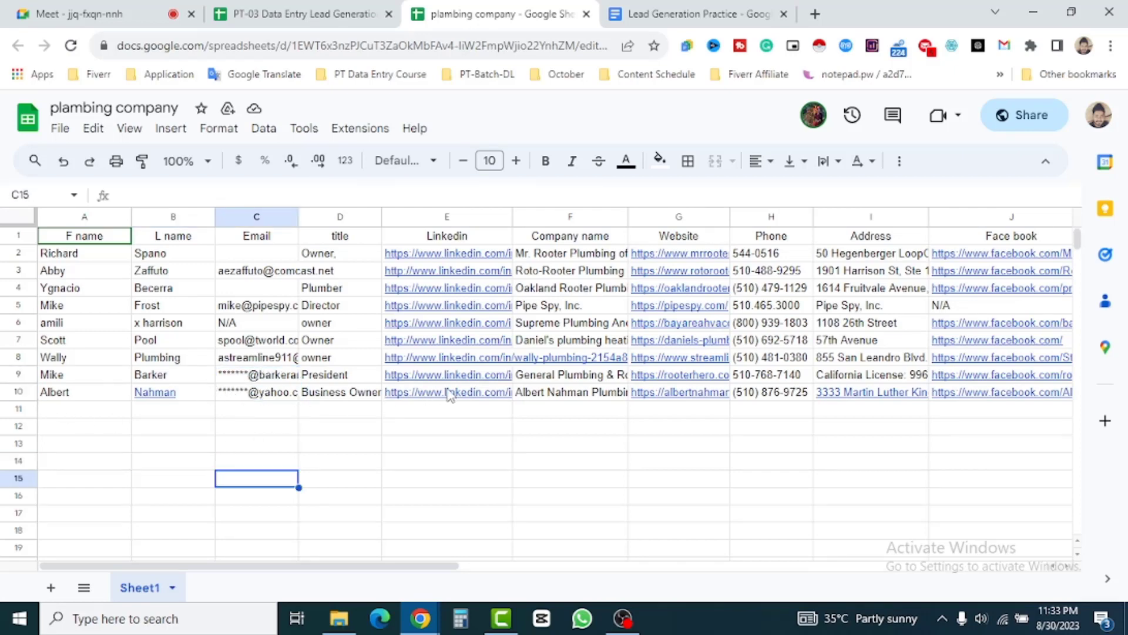
mouse_move(454, 376)
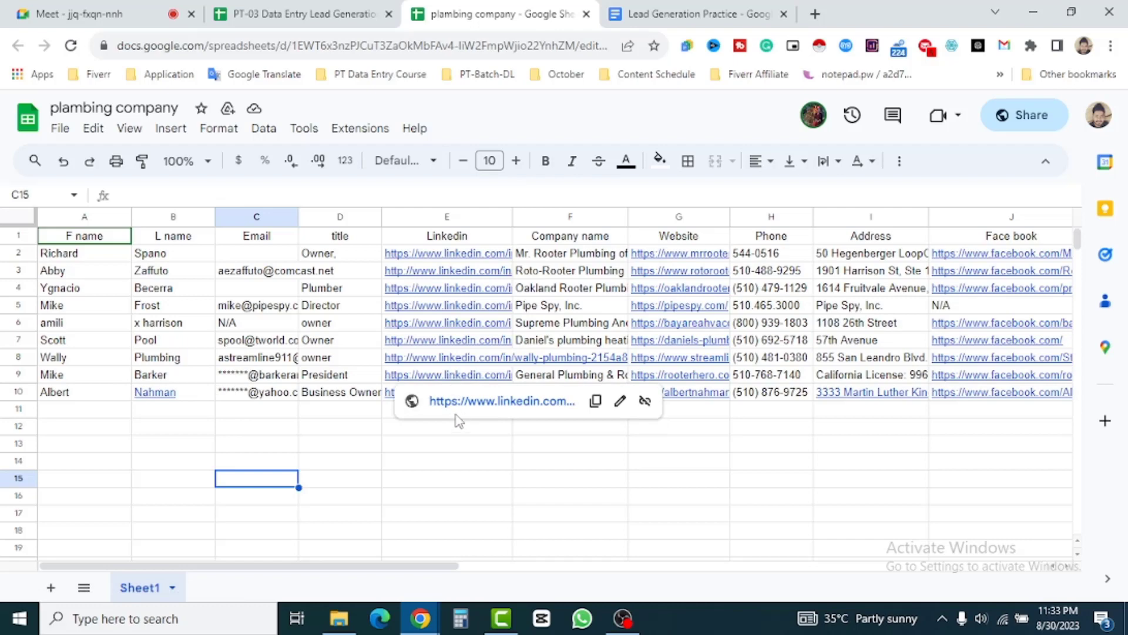
key(Up)
key(Right)
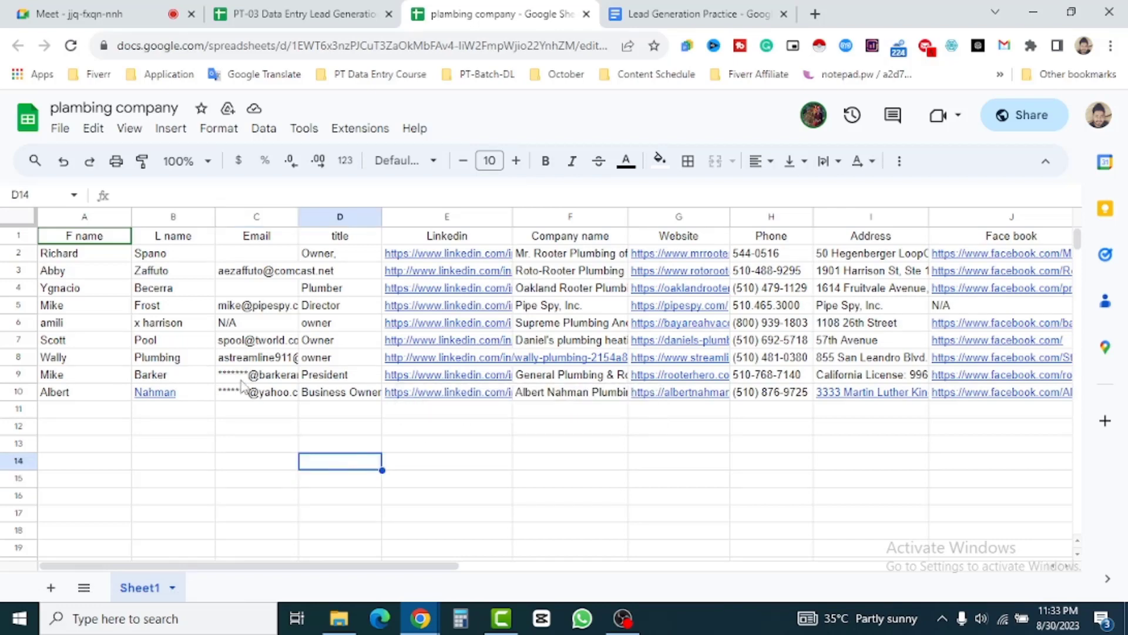
- Remove the hyperlink from the L name entry in row 10
click(208, 393)
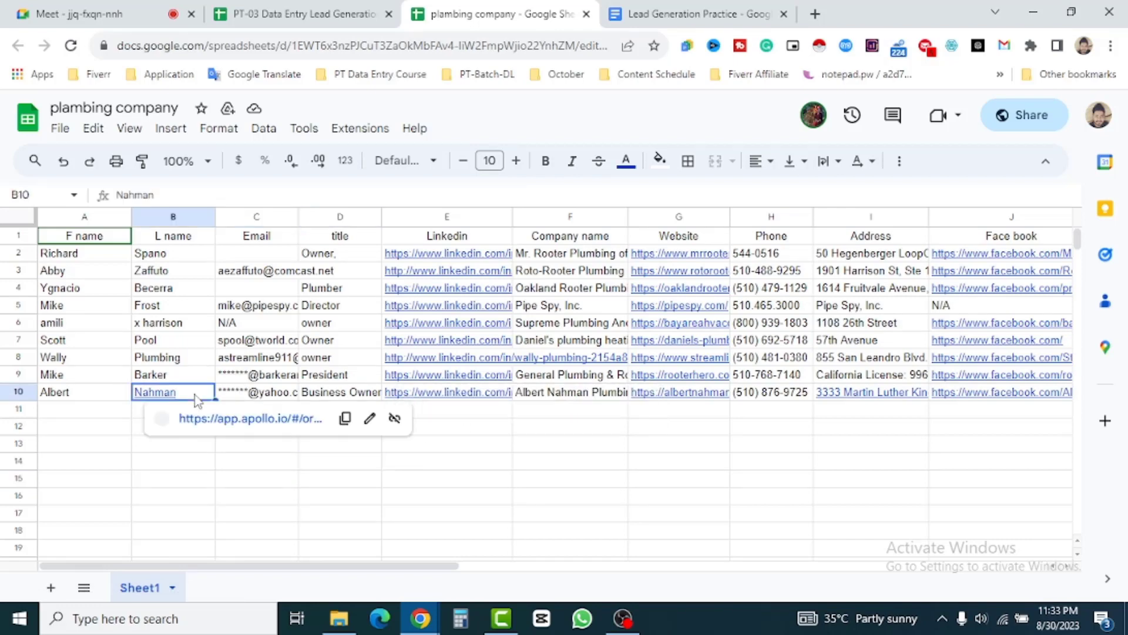
click(393, 418)
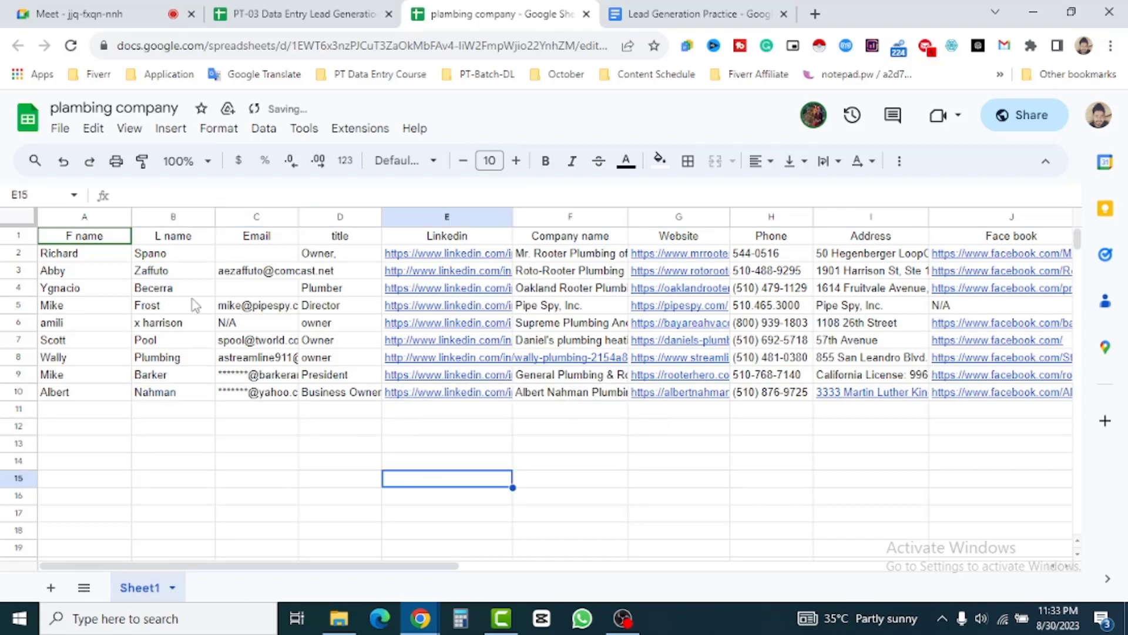
- Open the LinkedIn profile linked for the lead in row 2
click(17, 253)
click(558, 501)
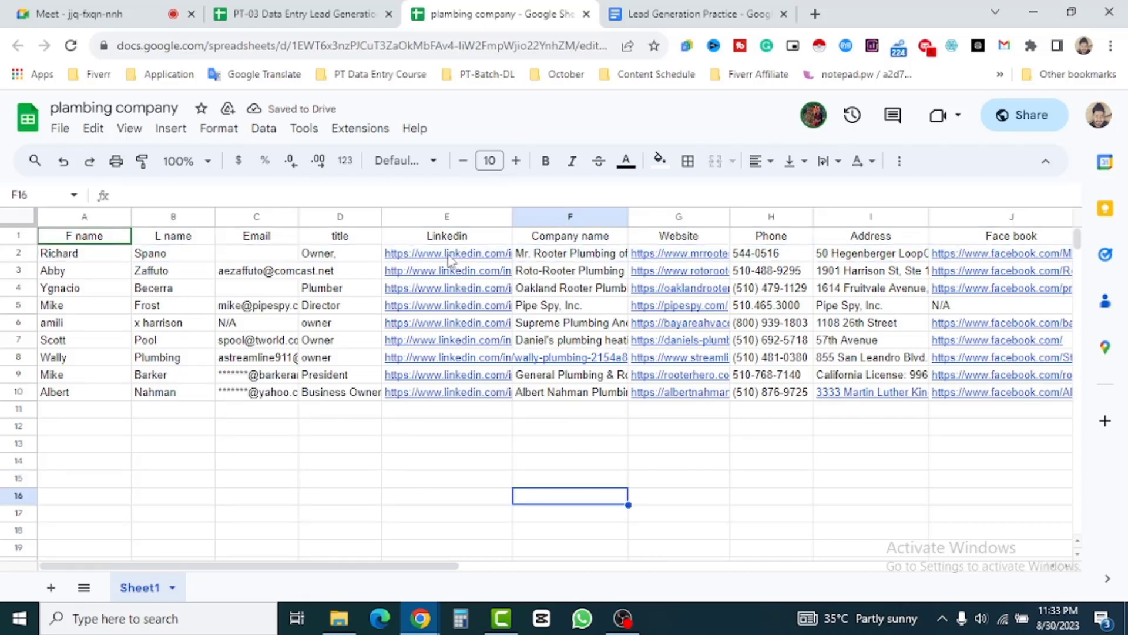
click(449, 258)
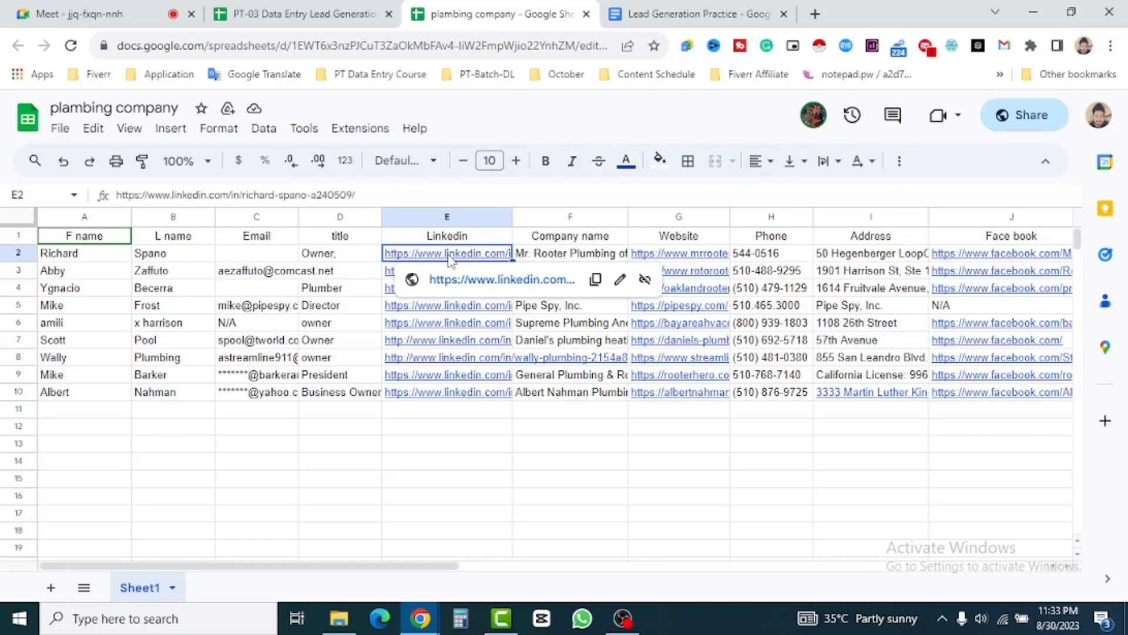
click(500, 280)
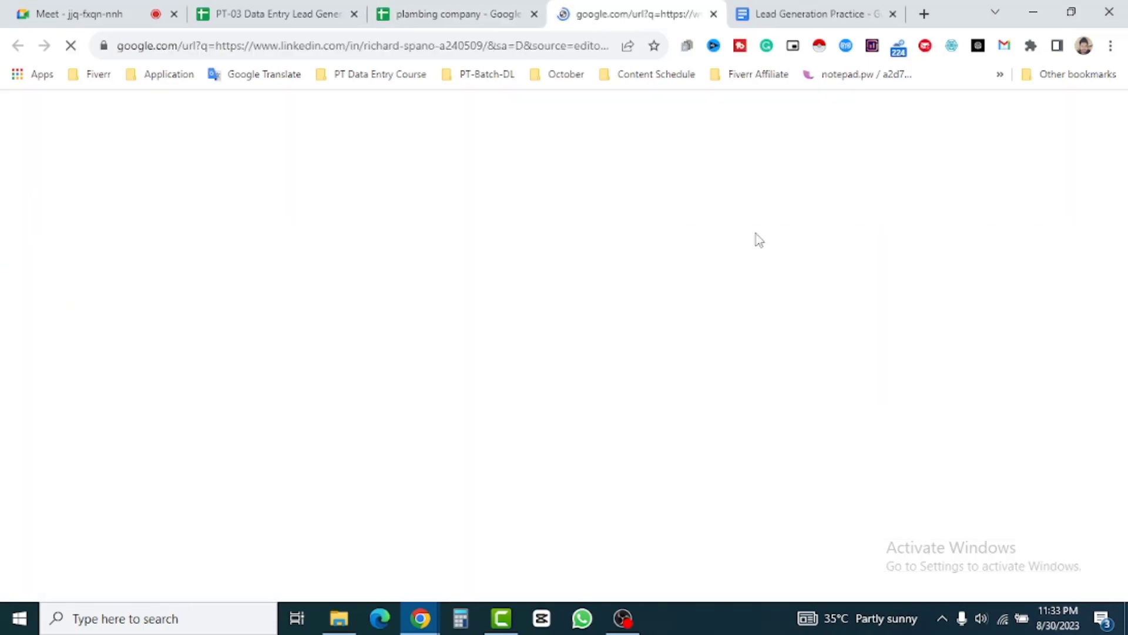
- Return to the plambing company spreadsheet and delete rows 4 and 6, the leads with an empty or N/A Email entry
click(470, 6)
click(19, 322)
right_click(19, 322)
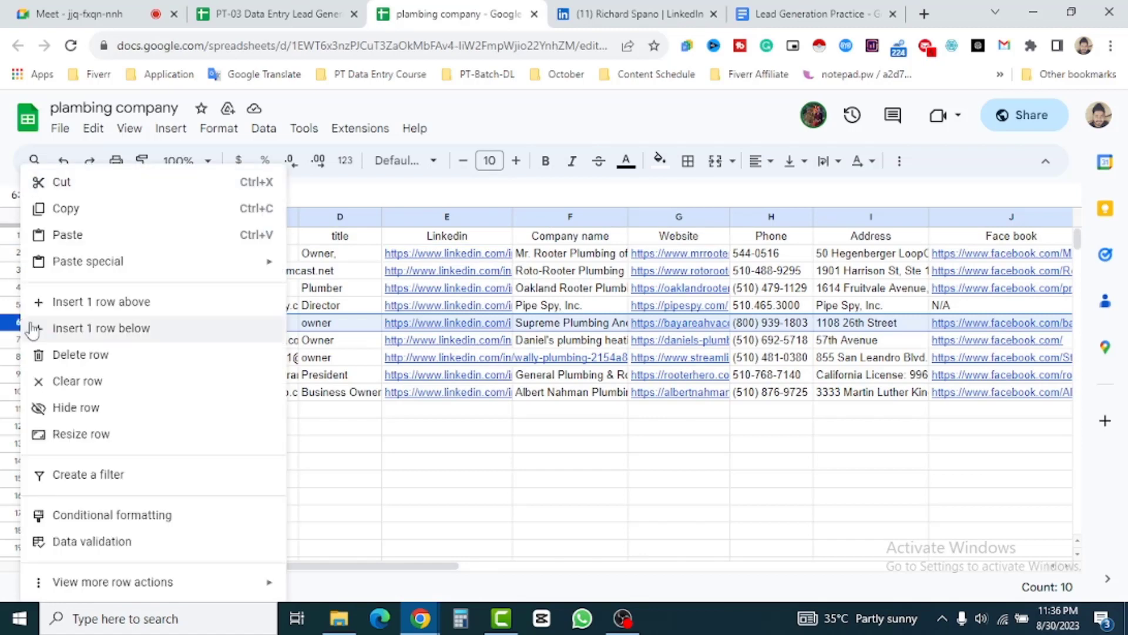
click(94, 353)
click(446, 443)
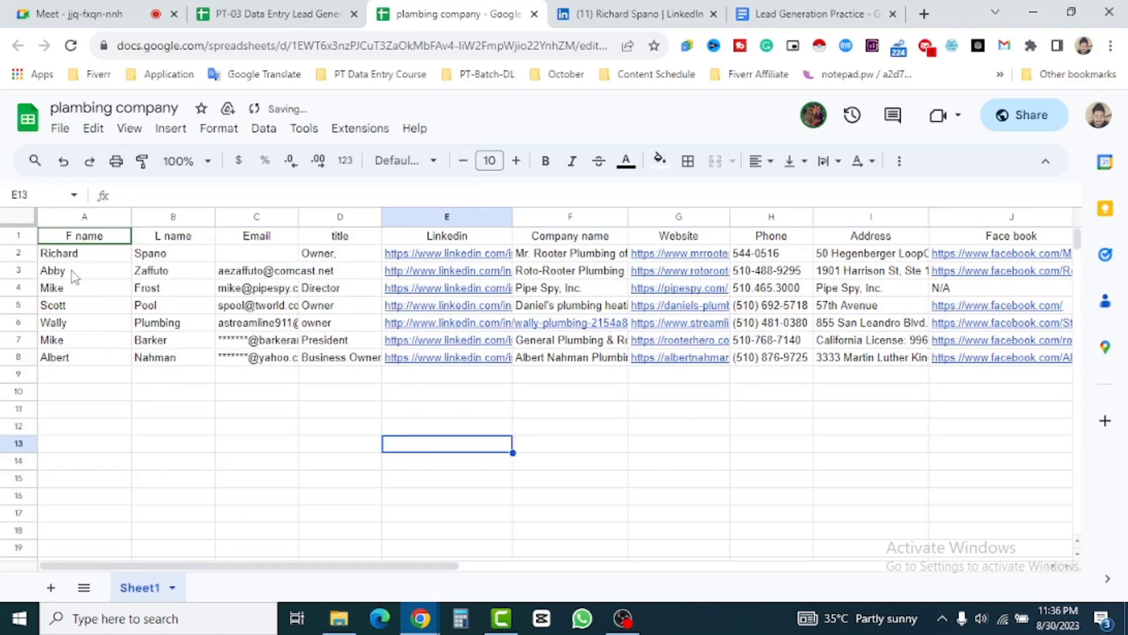
- Examine the full entry of the lead in row 2
click(22, 253)
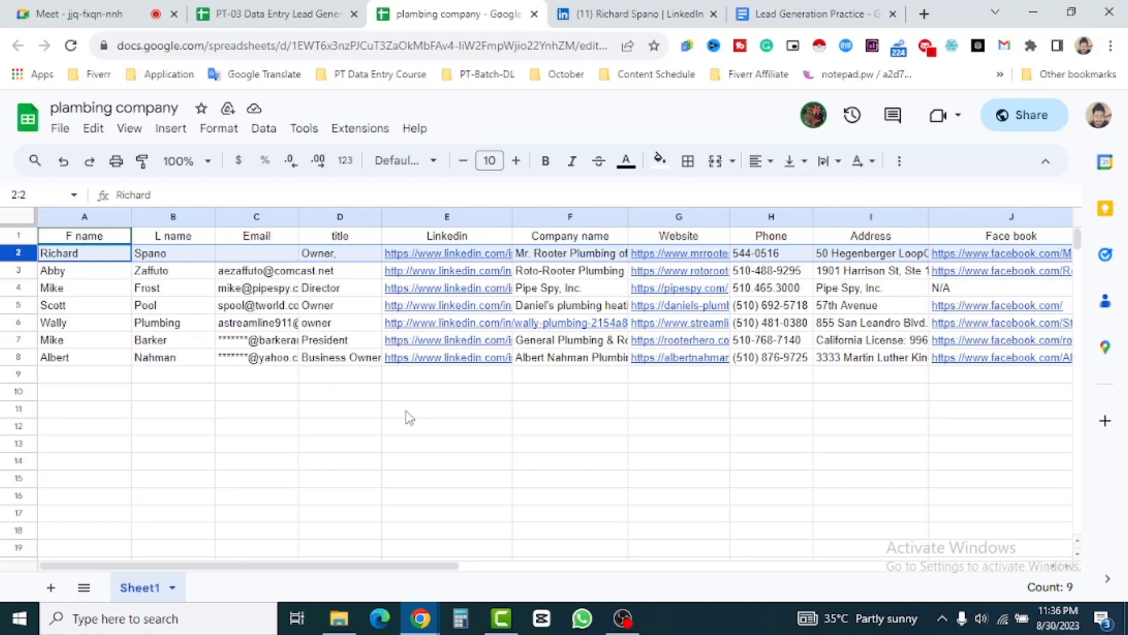
click(499, 433)
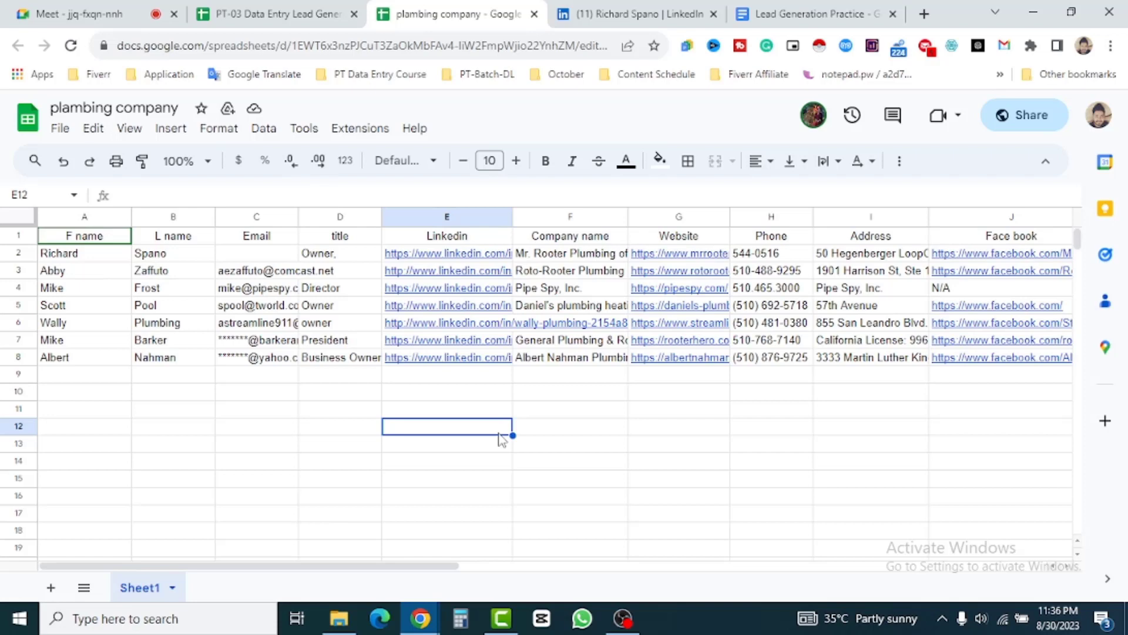
click(304, 464)
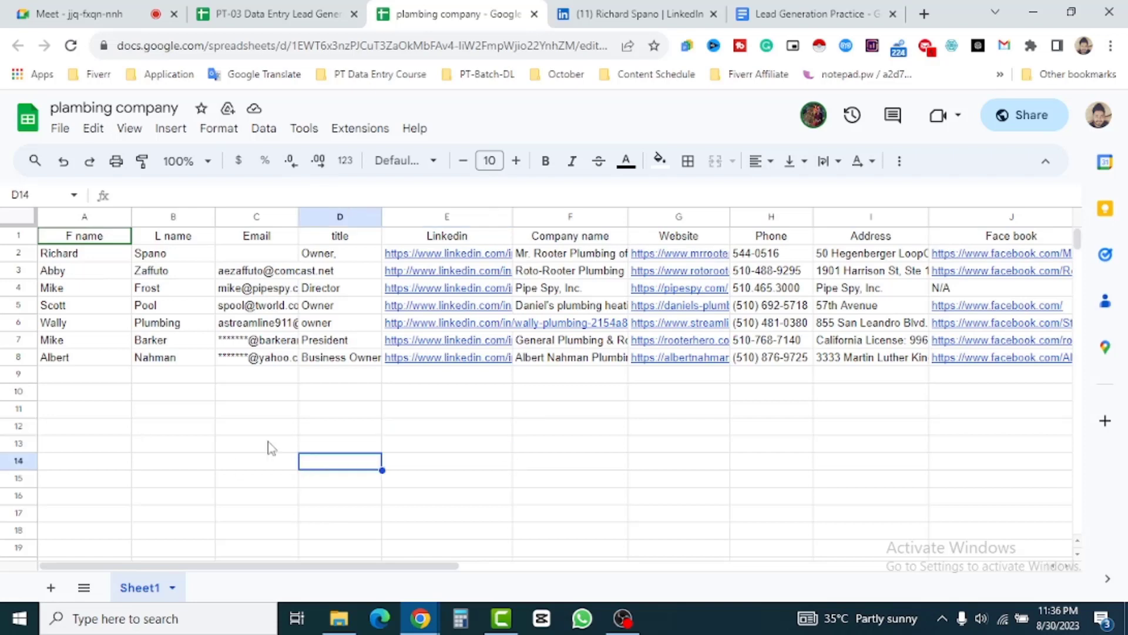
- Examine the decision-maker columns F name to Linkedin, the company columns Company name to Face book, and the Email column
click(80, 213)
drag(79, 213, 442, 261)
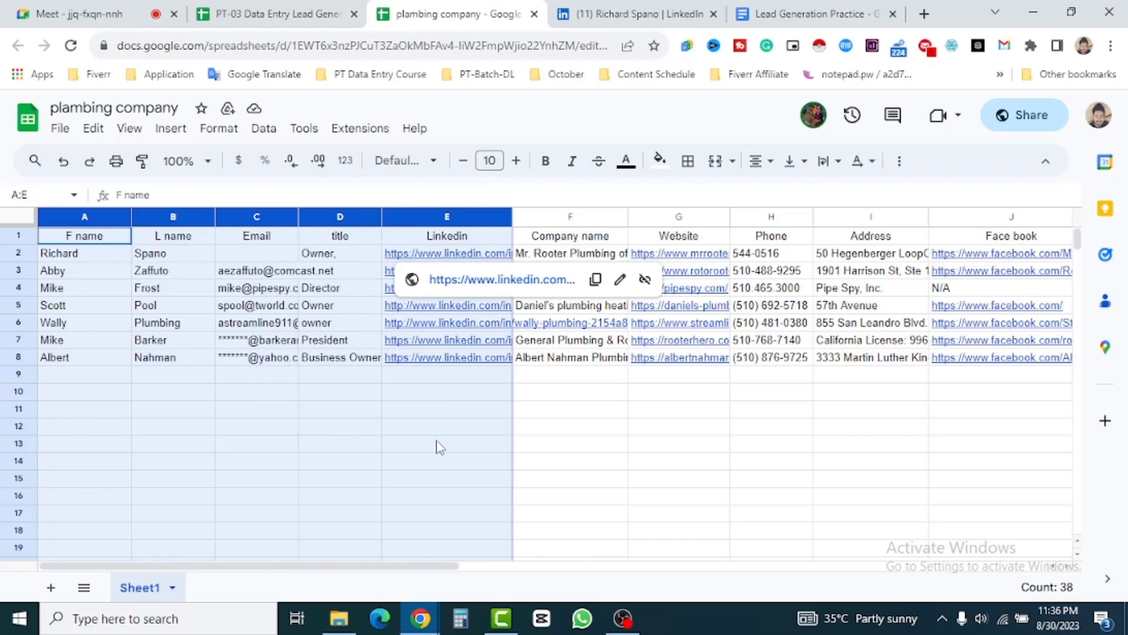
click(587, 478)
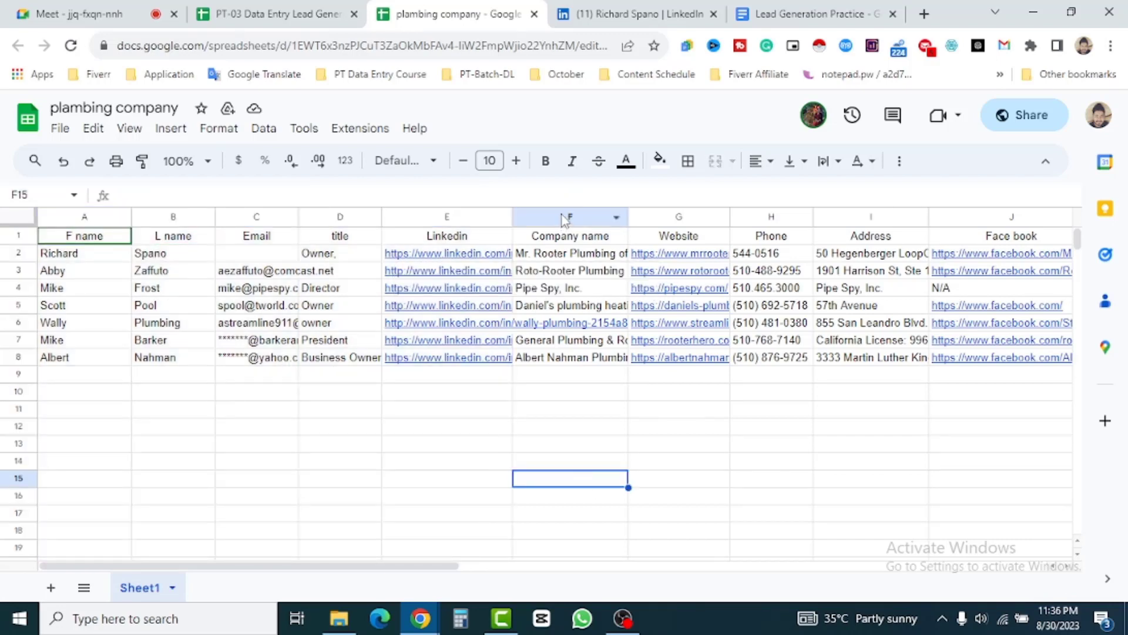
drag(570, 218, 970, 252)
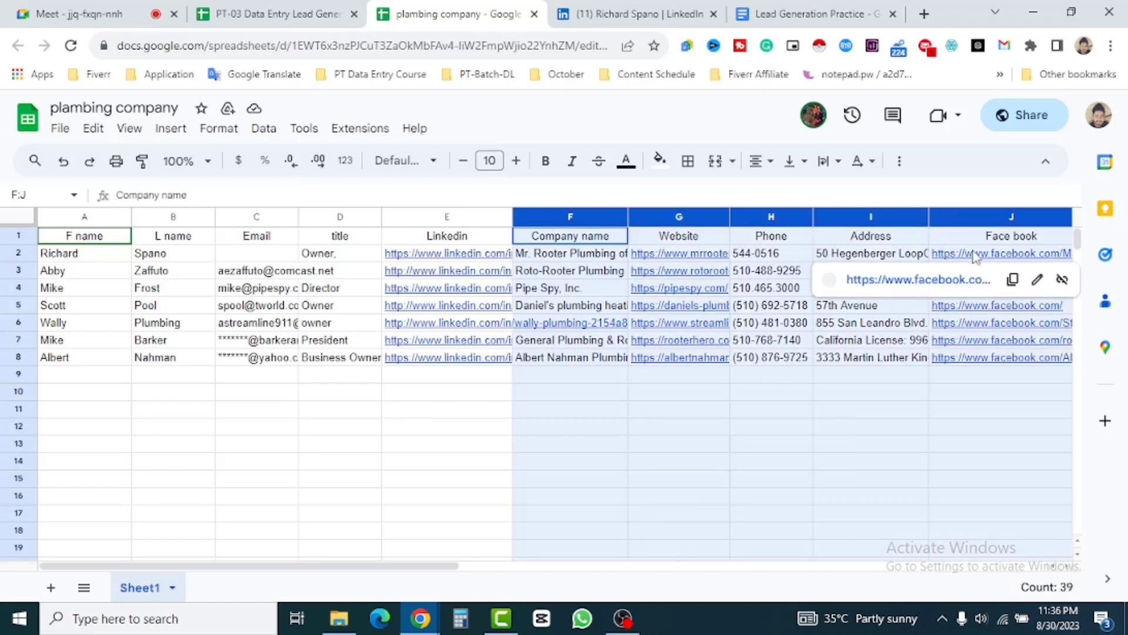
click(655, 477)
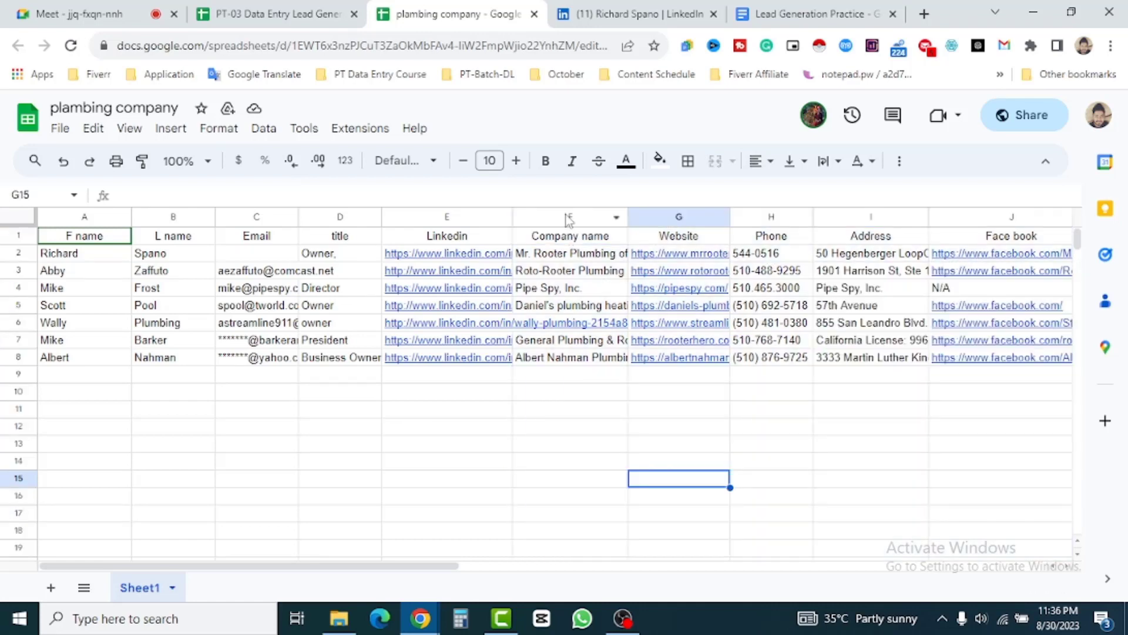
drag(569, 219, 978, 247)
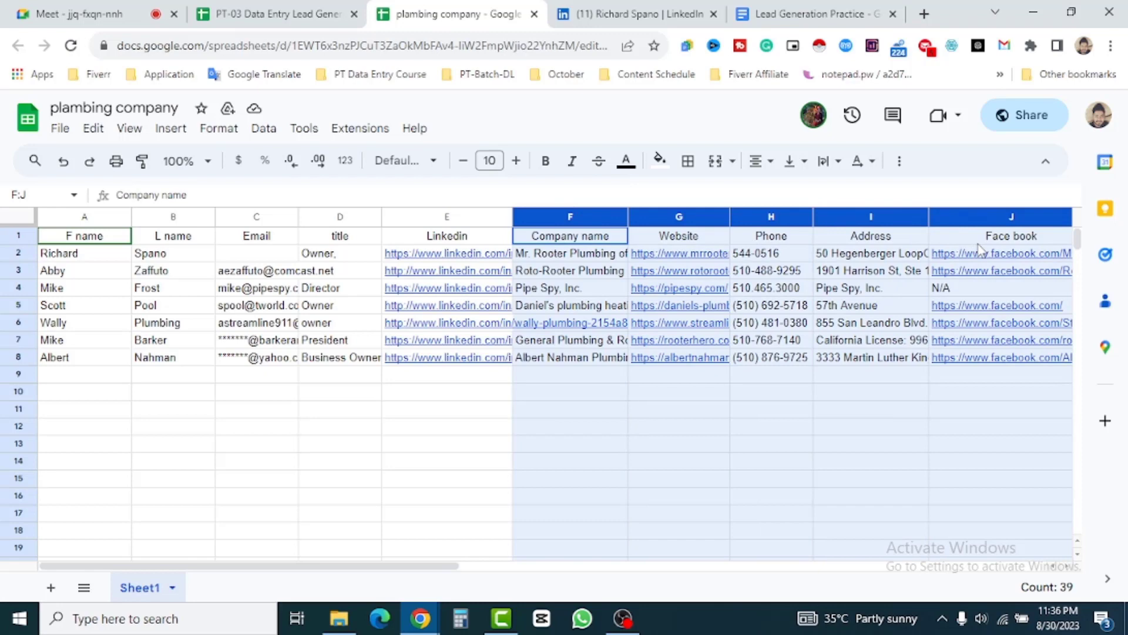
click(837, 432)
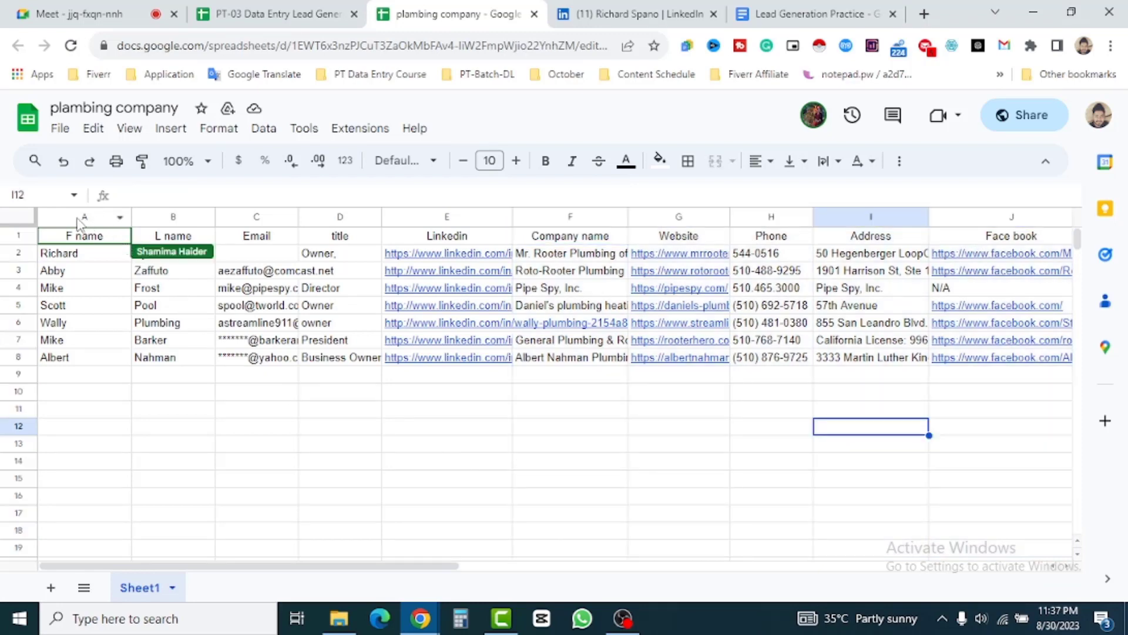
drag(85, 218, 426, 246)
click(570, 461)
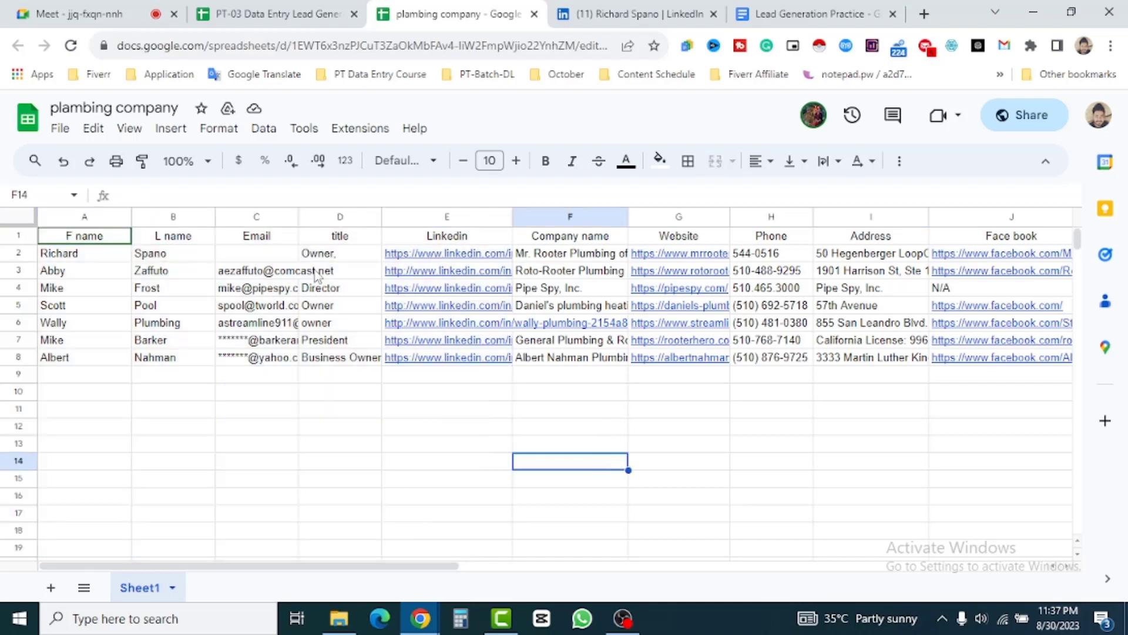
click(258, 216)
click(447, 426)
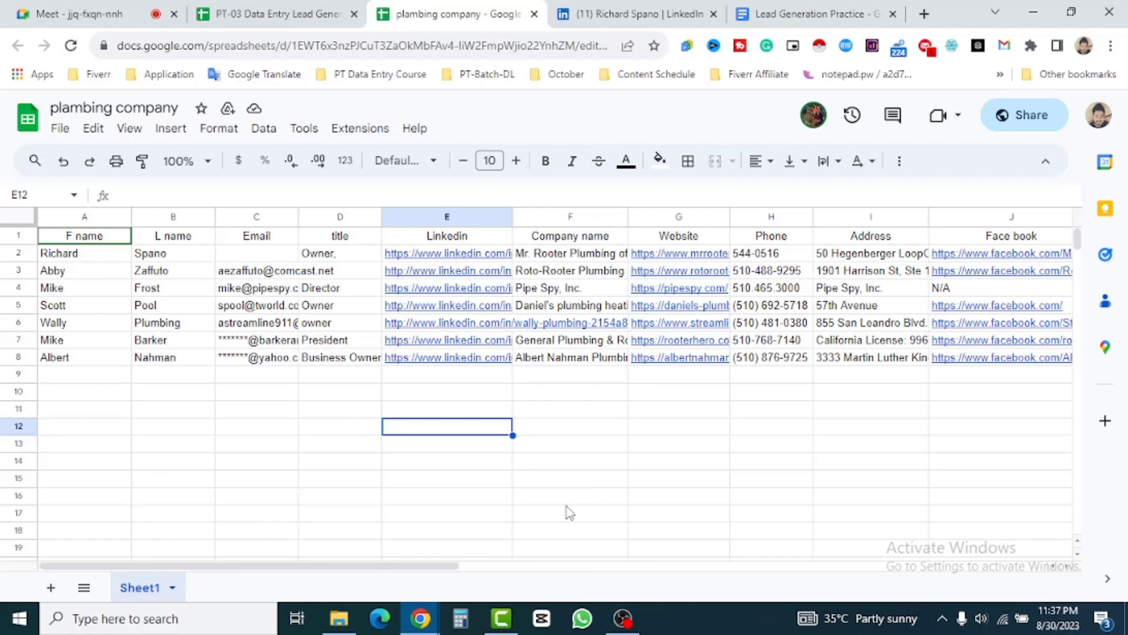
- Close the LinkedIn profile and reread the buyer requirements in the Lead Generation Practice document
click(702, 20)
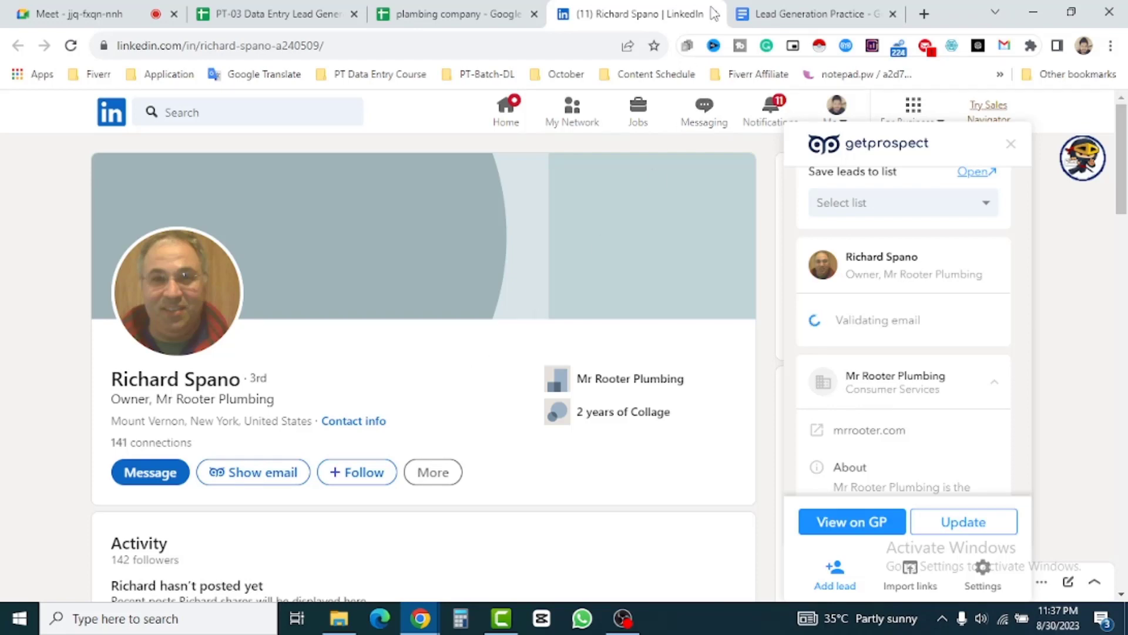
key(ctrl+w)
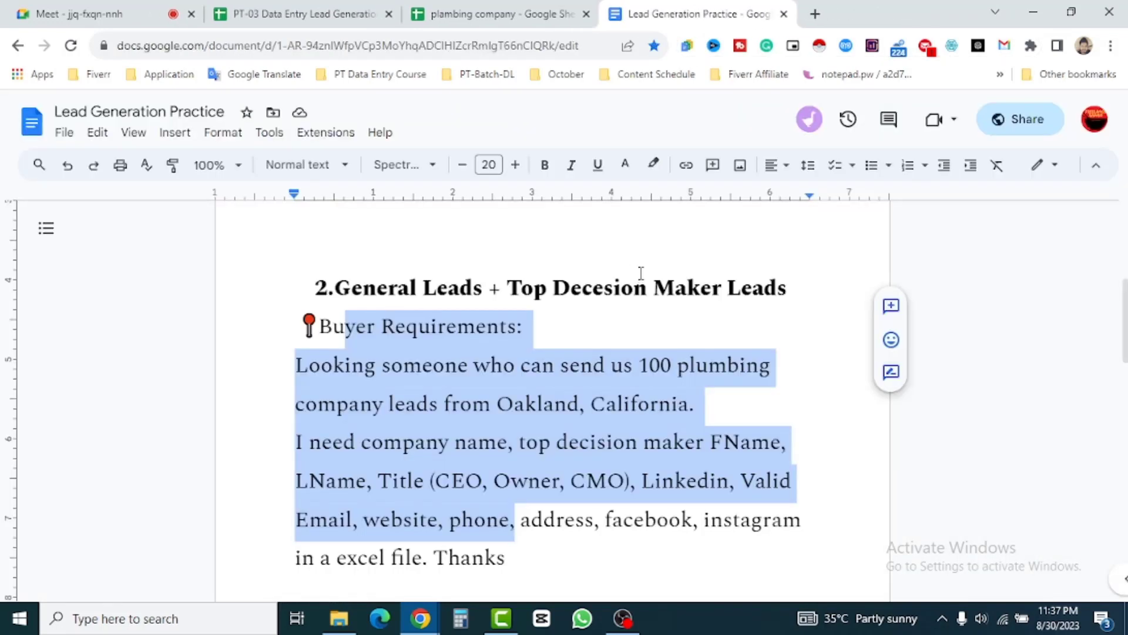
click(613, 378)
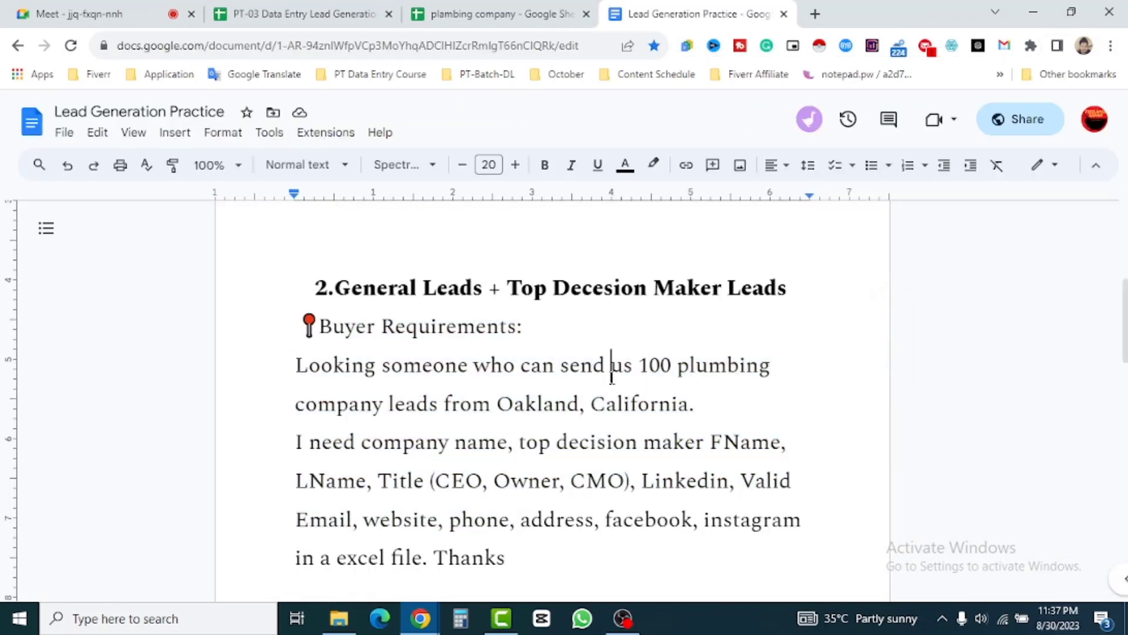
- Return to the plambing company spreadsheet and look over its columns and the F name and L name headers
click(510, 8)
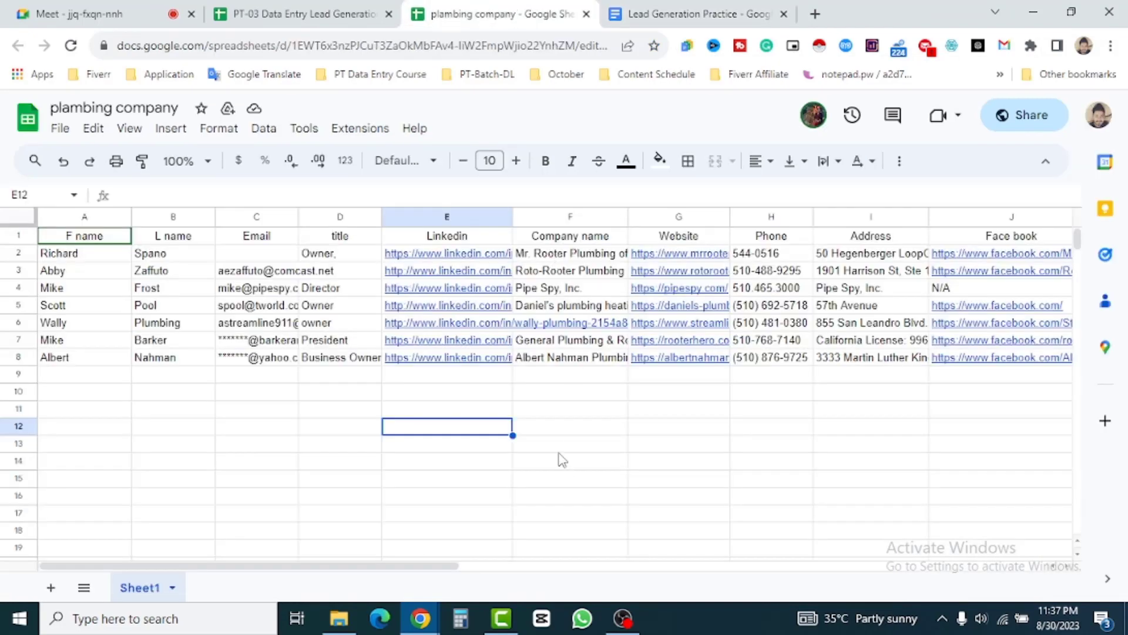
drag(448, 566, 329, 538)
click(548, 479)
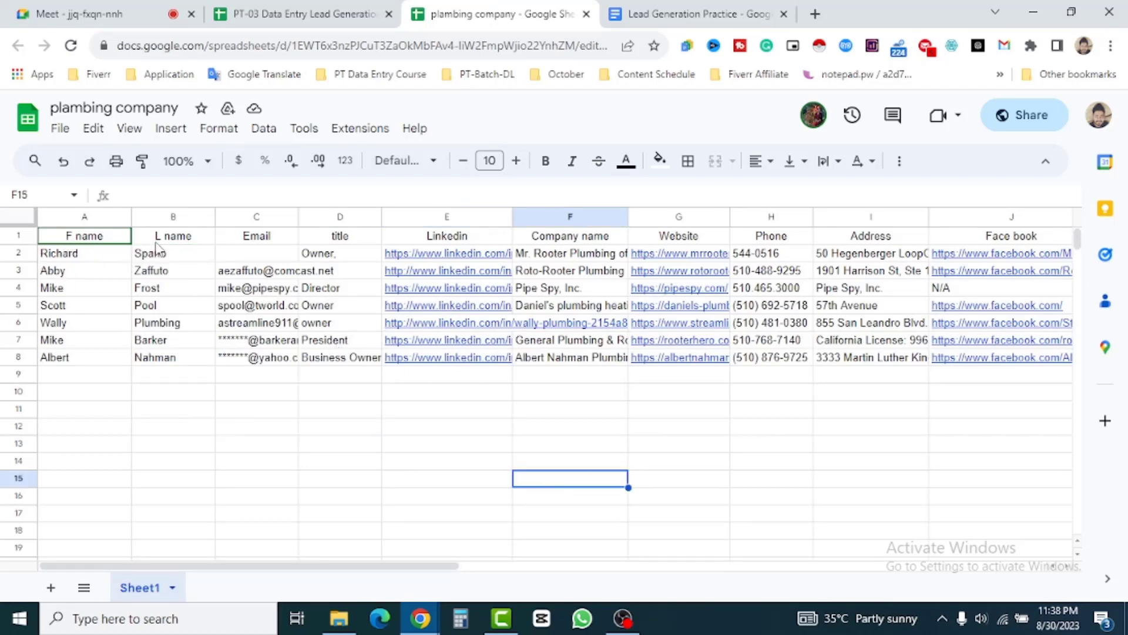
click(211, 379)
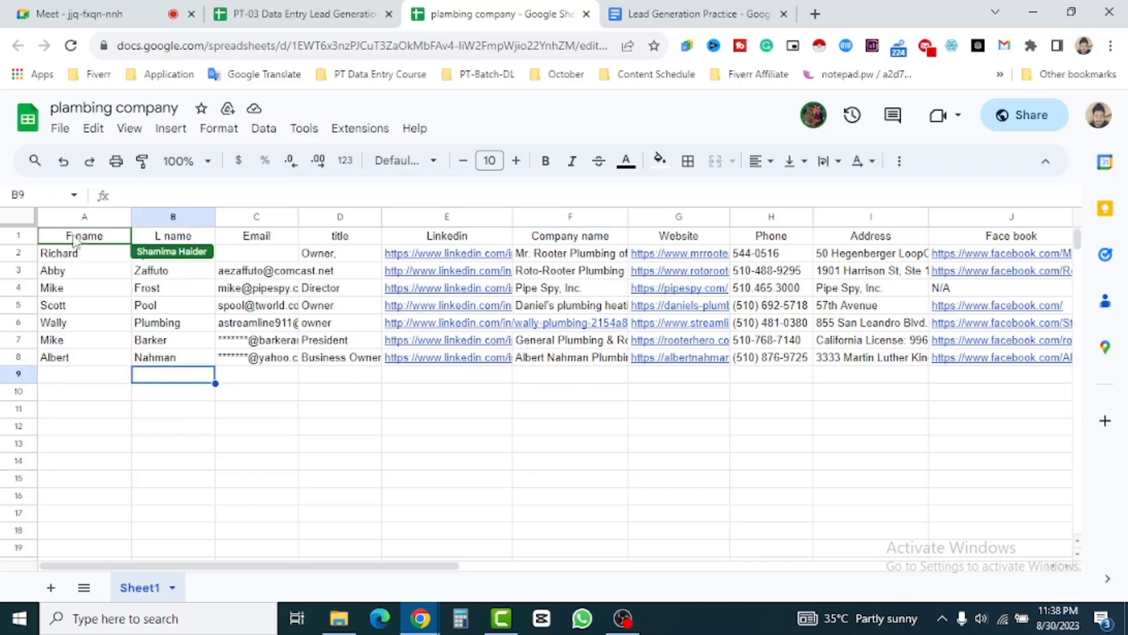
click(303, 468)
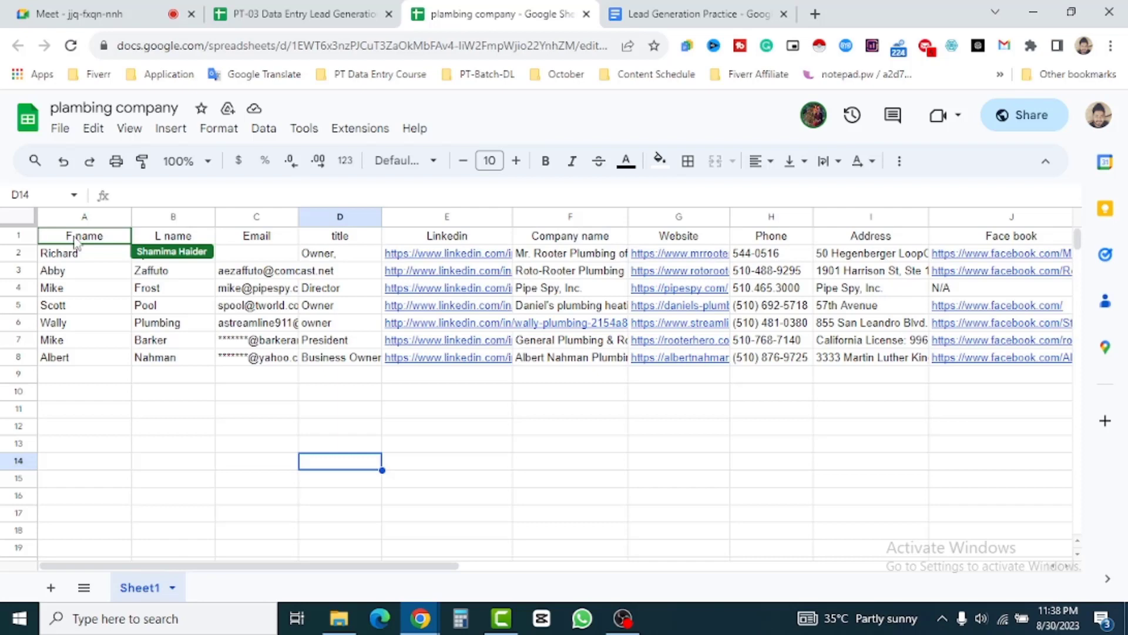
- Check the raised hands in the Google Meet call and return to the plambing company spreadsheet
key(ctrl+1)
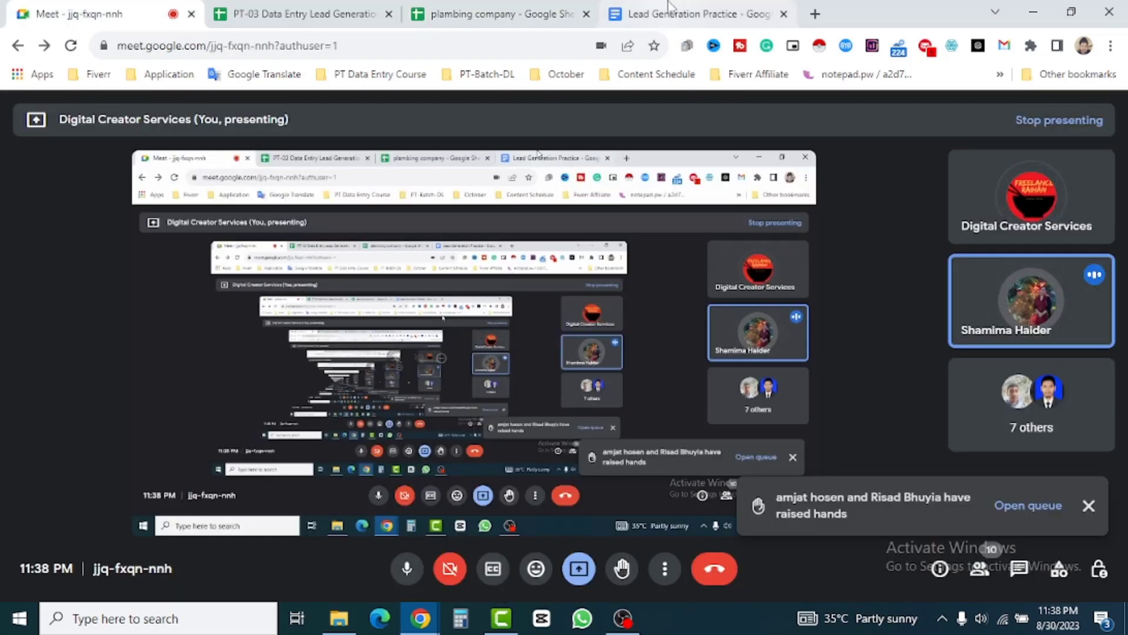
key(ctrl+4)
key(ctrl+3)
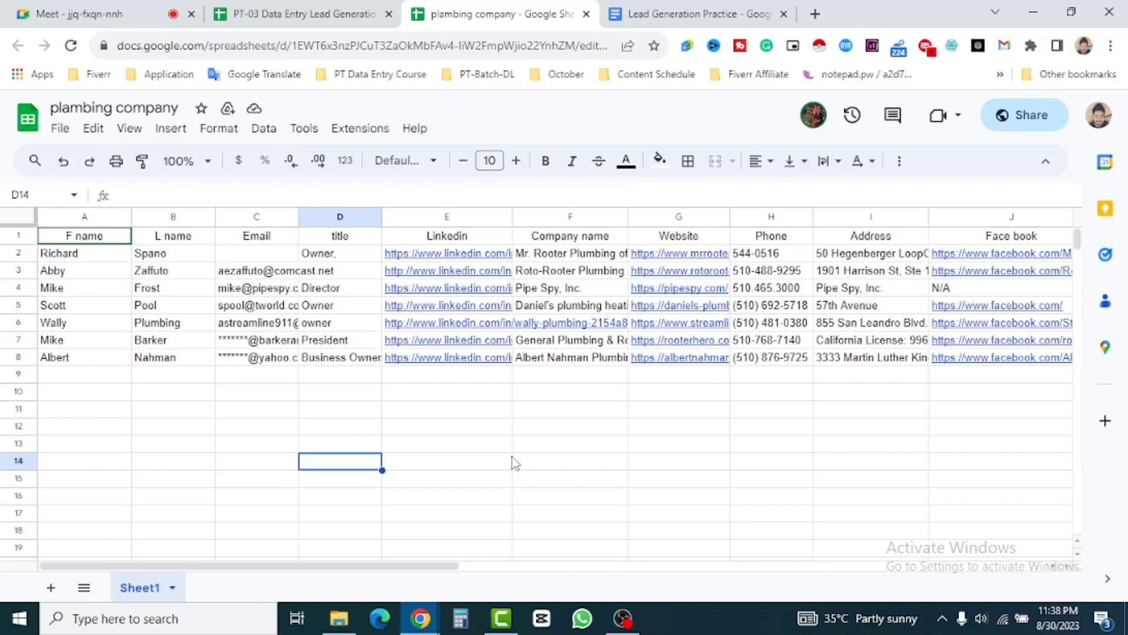
- Make the header text in row 1 bold
click(18, 235)
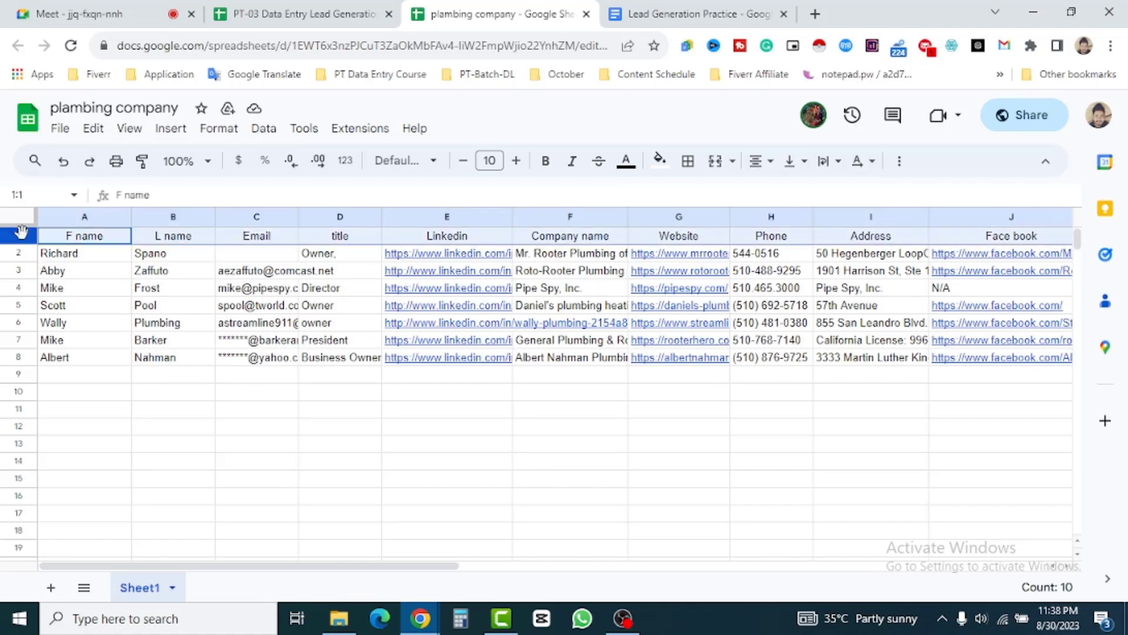
click(545, 160)
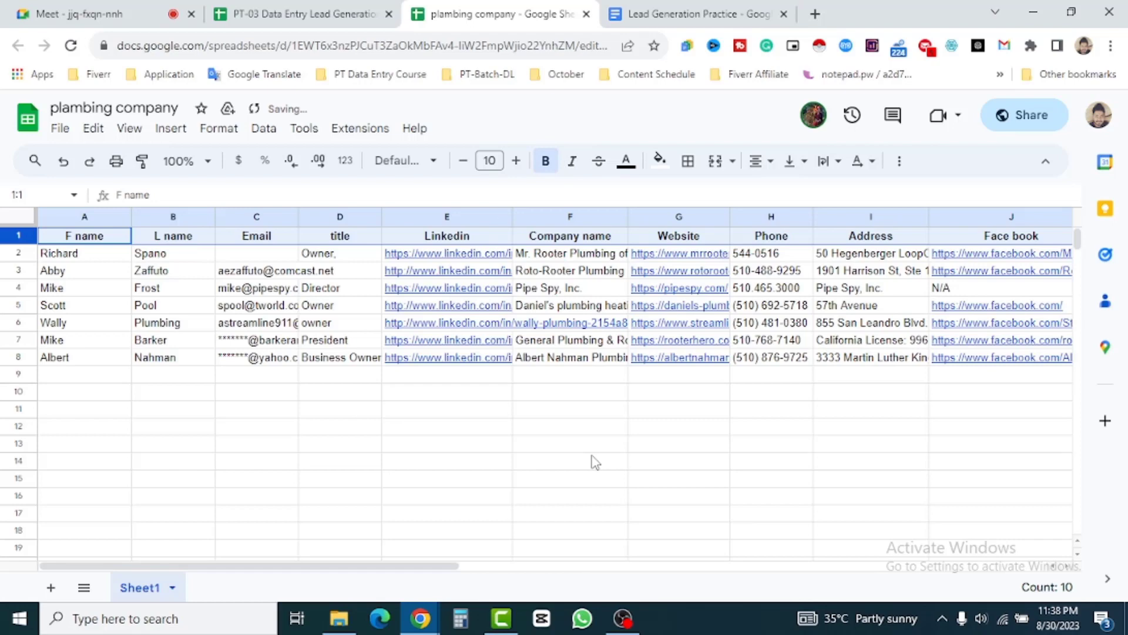
click(763, 496)
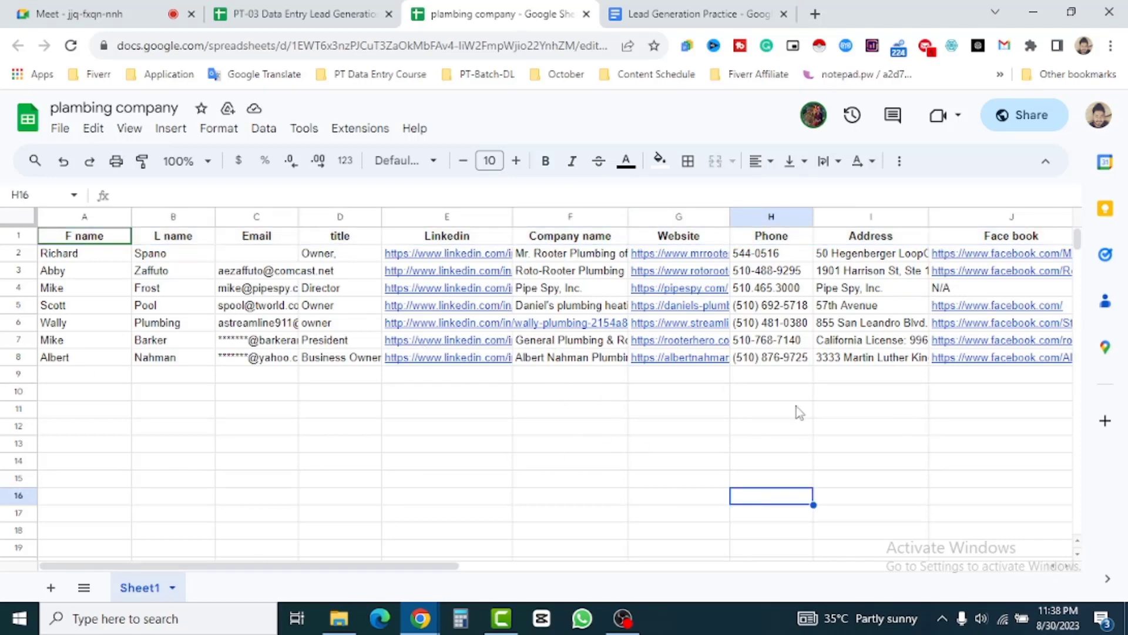
click(517, 442)
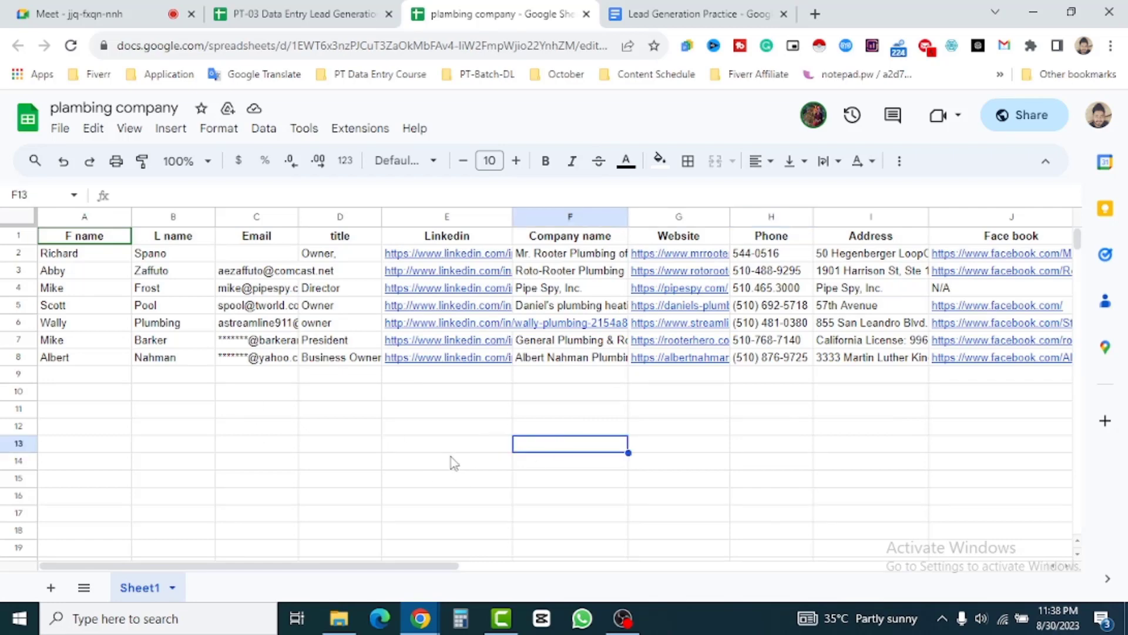
- Look over the students' assignment links in the PT-03 Data Entry Lead Generation Course spreadsheet, closing the Assignment folder opened from one of them
click(297, 18)
click(558, 15)
key(ctrl+shift+Tab)
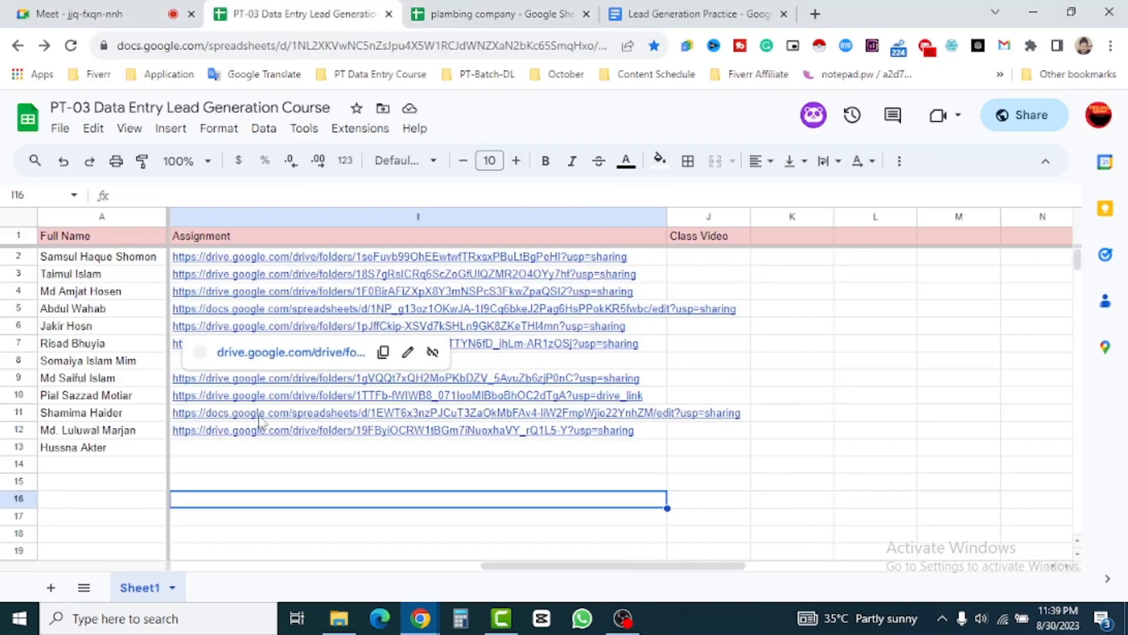
click(239, 466)
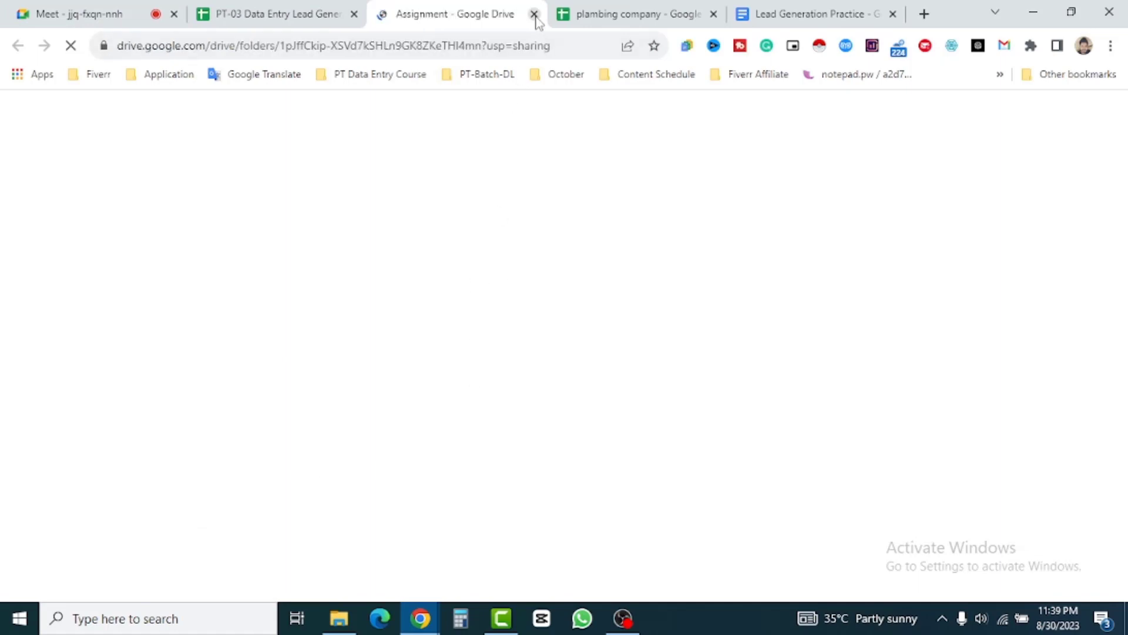
click(534, 14)
click(241, 468)
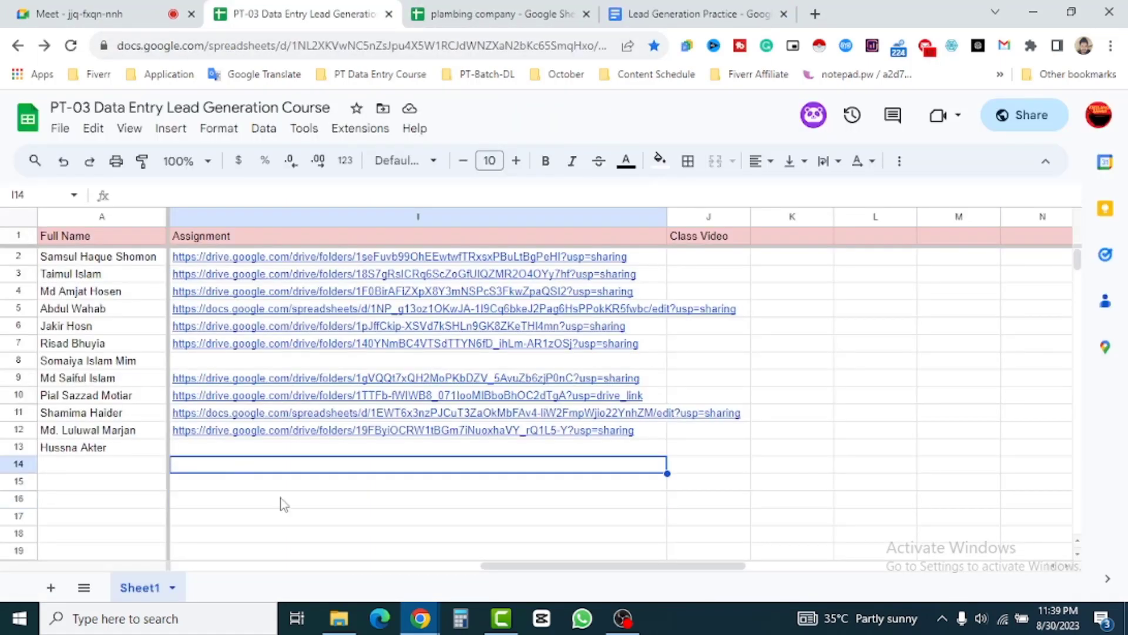
click(312, 517)
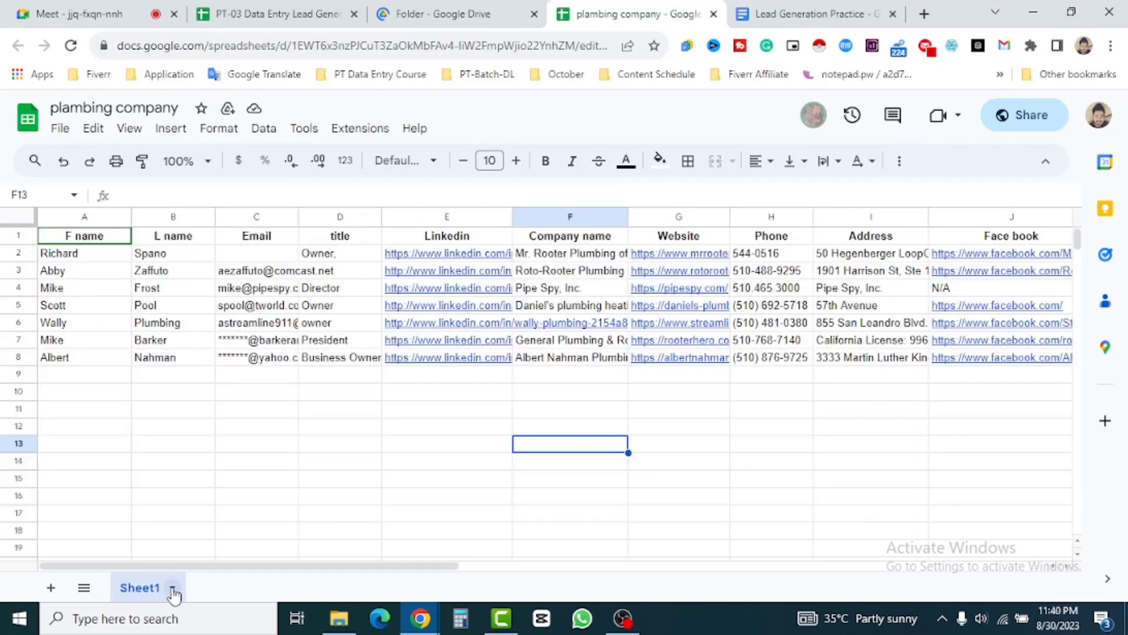
- Rename Sheet1 of the plambing company spreadsheet as test2
right_click(170, 588)
click(305, 497)
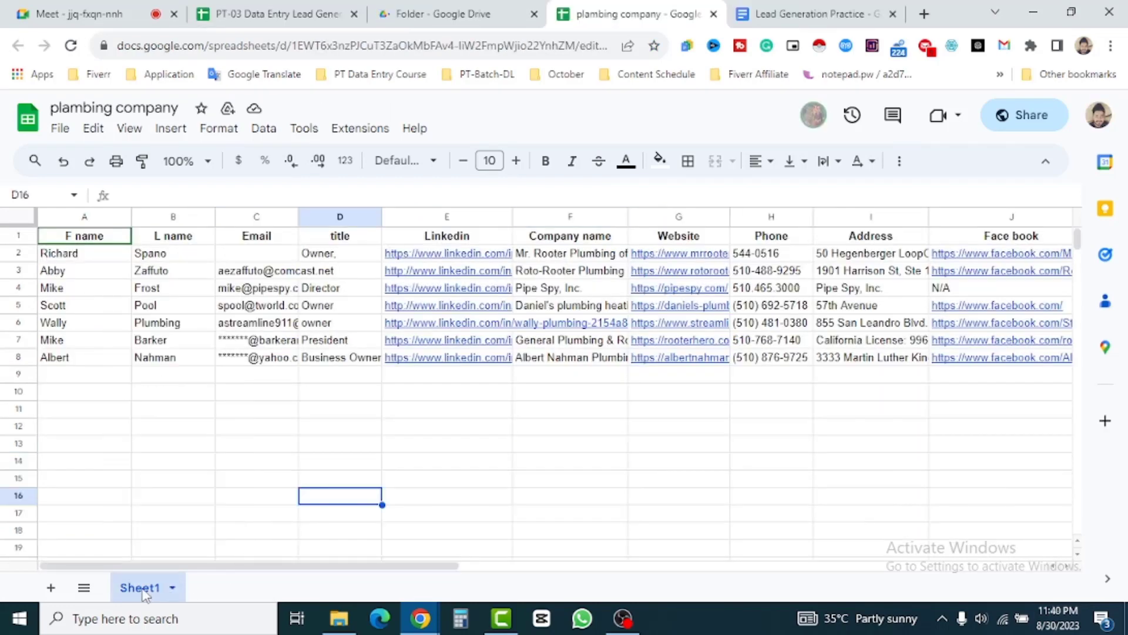
double_click(141, 588)
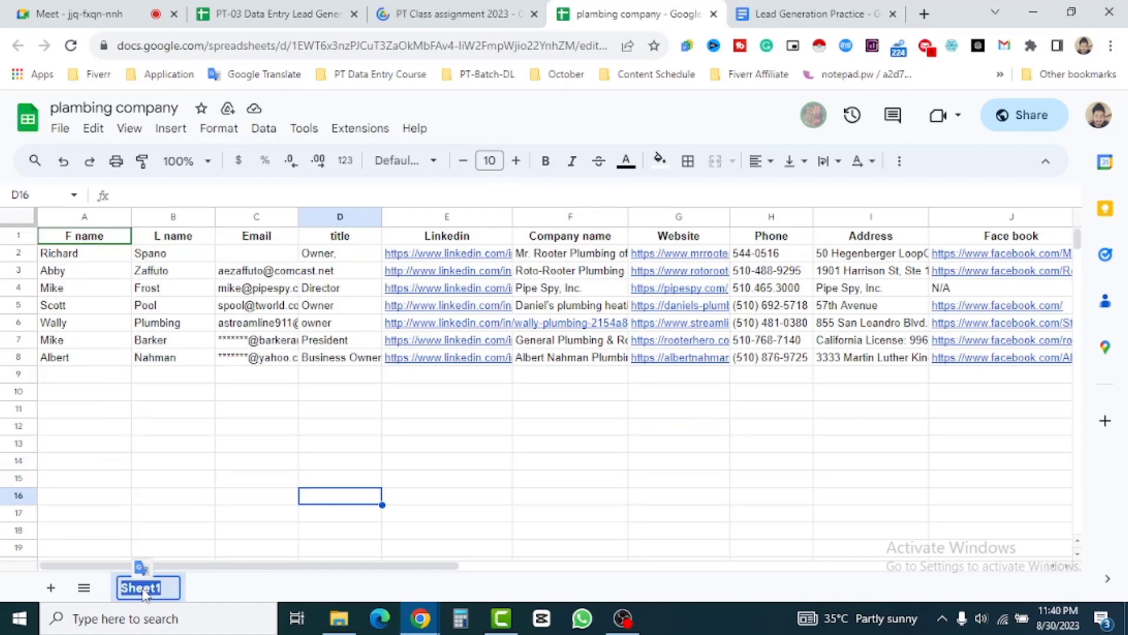
text(test)
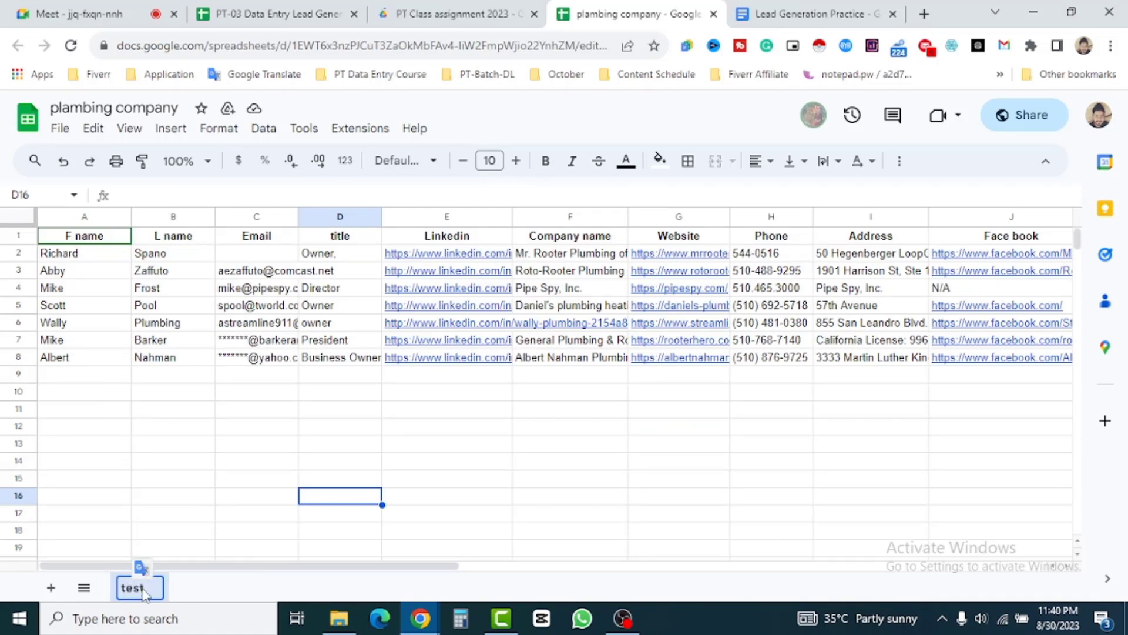
text(2)
click(213, 532)
- Duplicate the test2 sheet and rename the copy as test
click(164, 589)
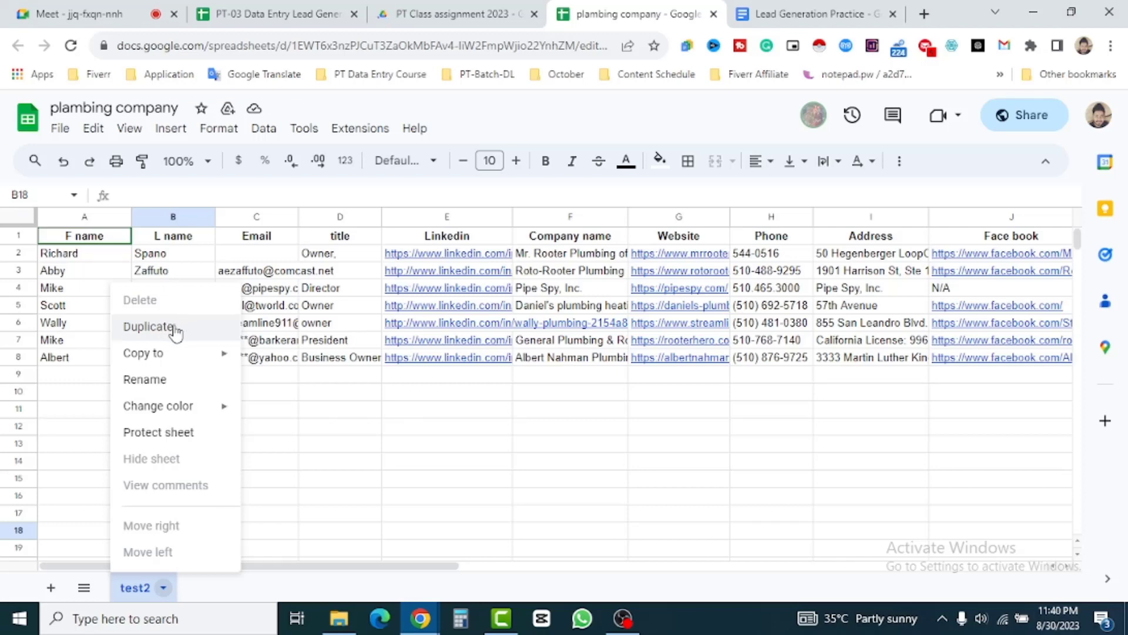
click(174, 333)
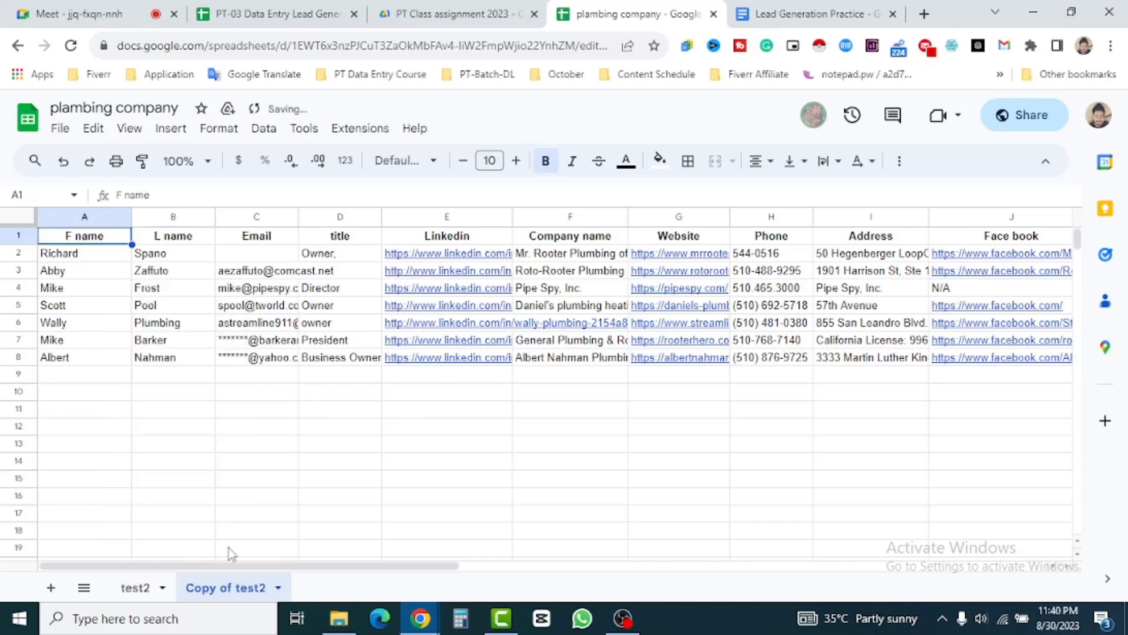
double_click(259, 589)
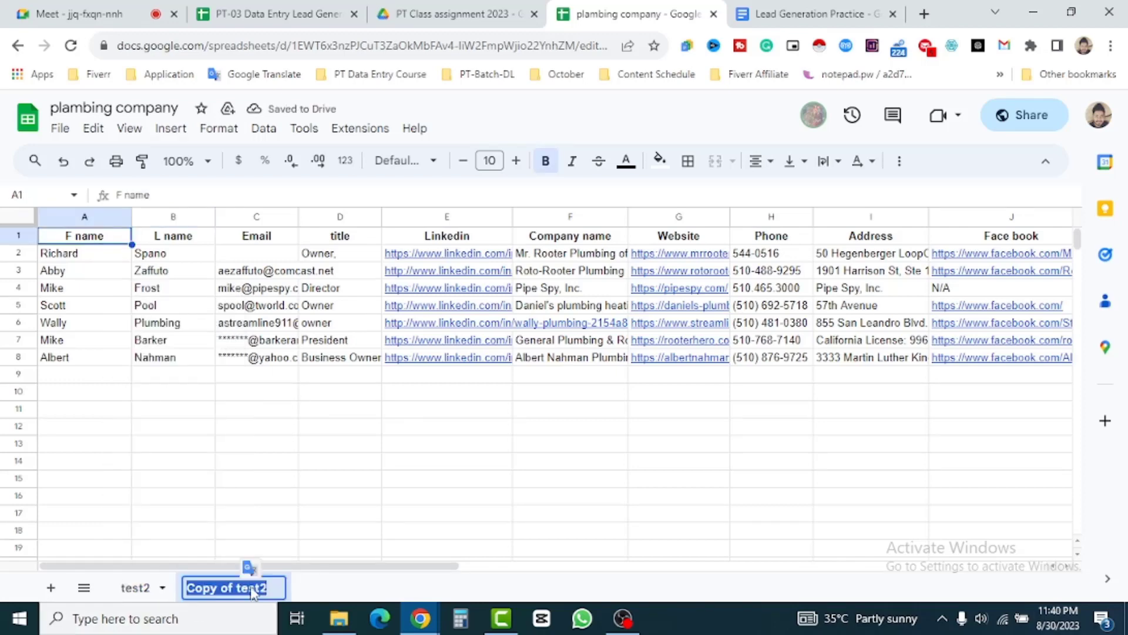
text(t)
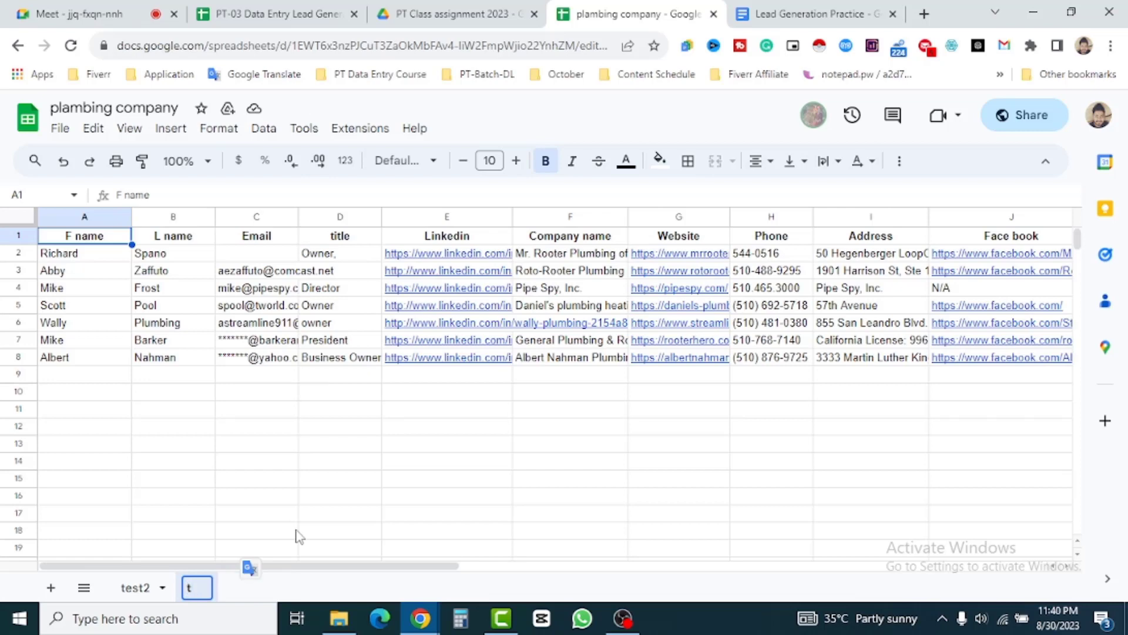
text(est)
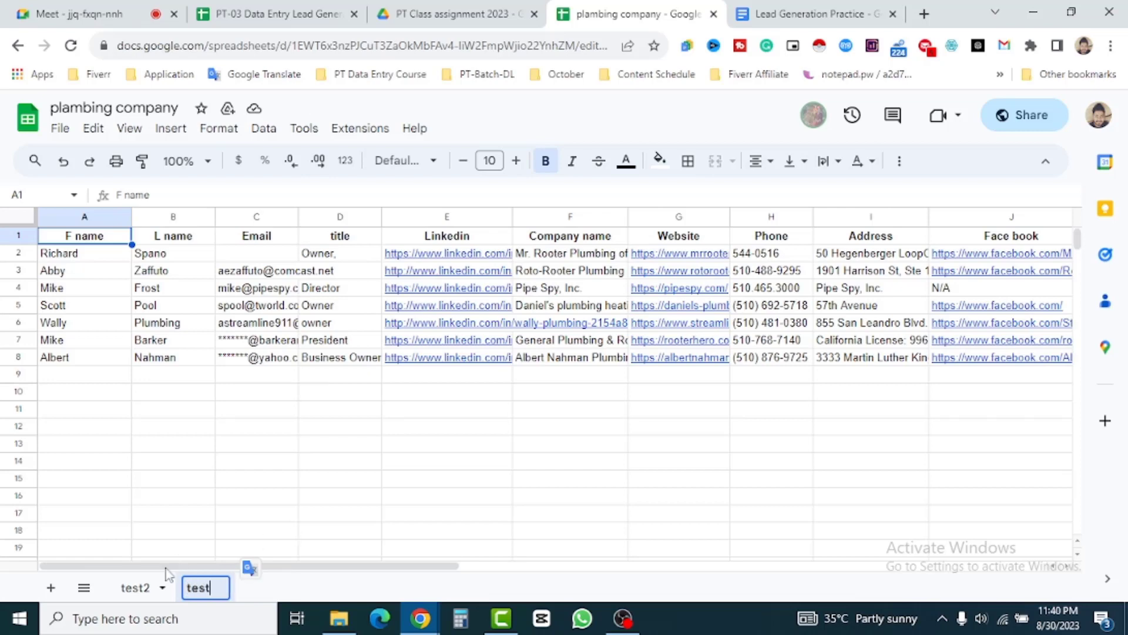
click(141, 588)
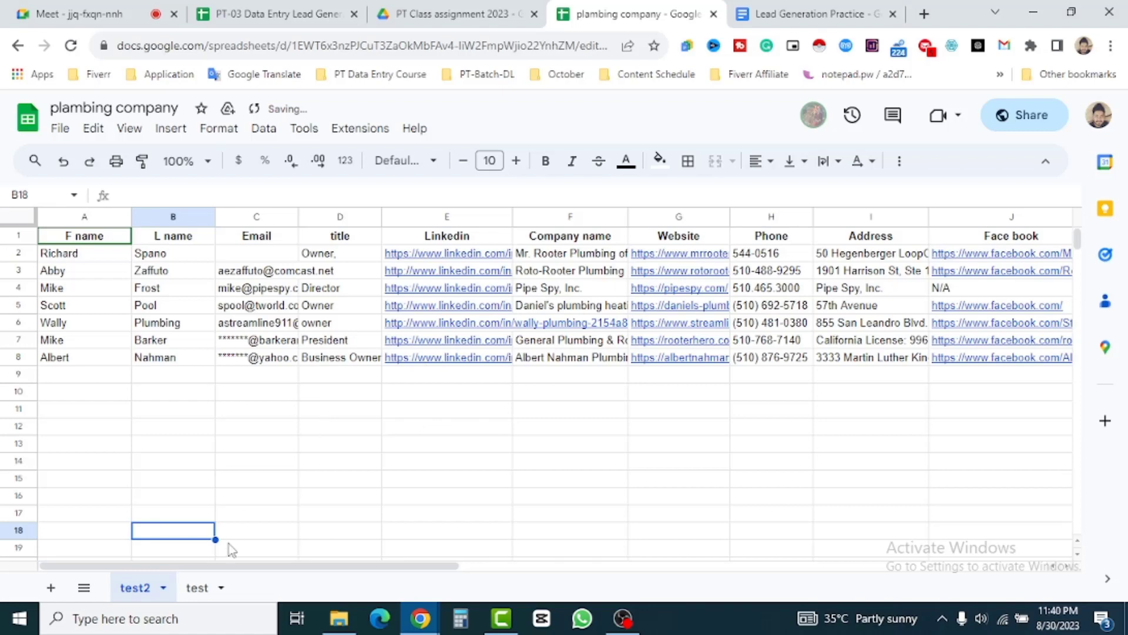
- Rename the copied sheet as test1 and move it ahead of test2
double_click(204, 588)
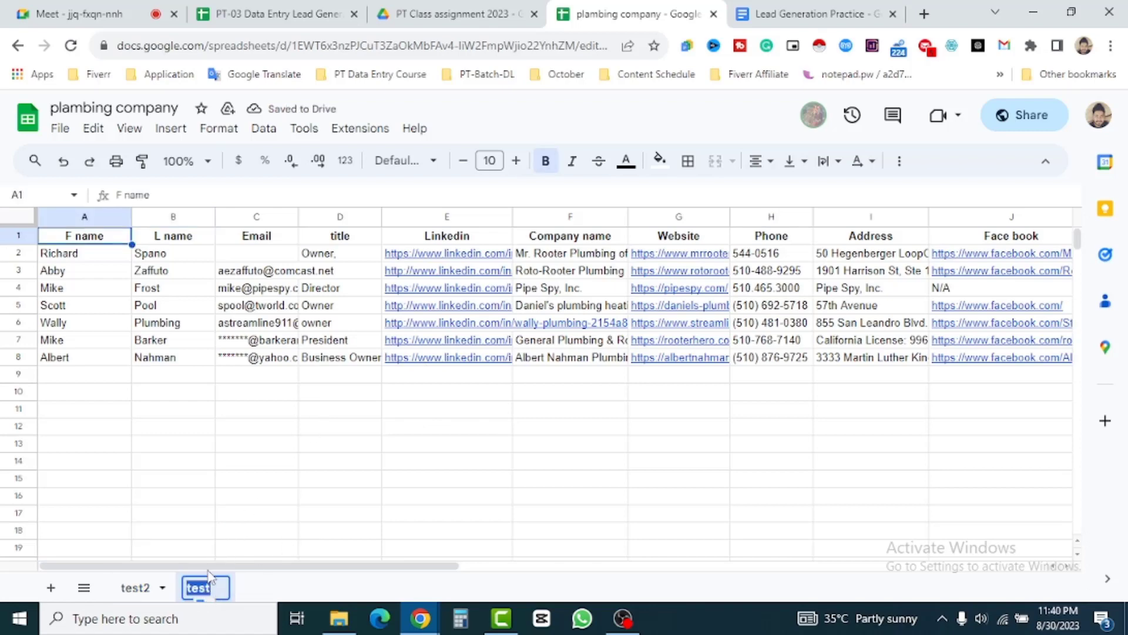
click(218, 588)
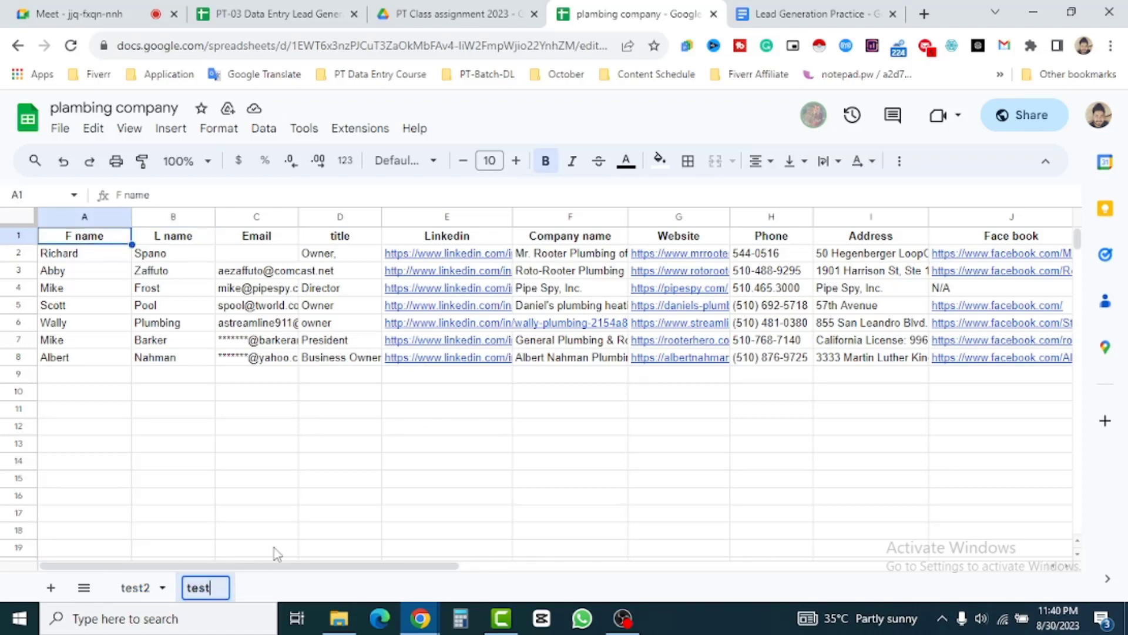
text(1)
click(408, 484)
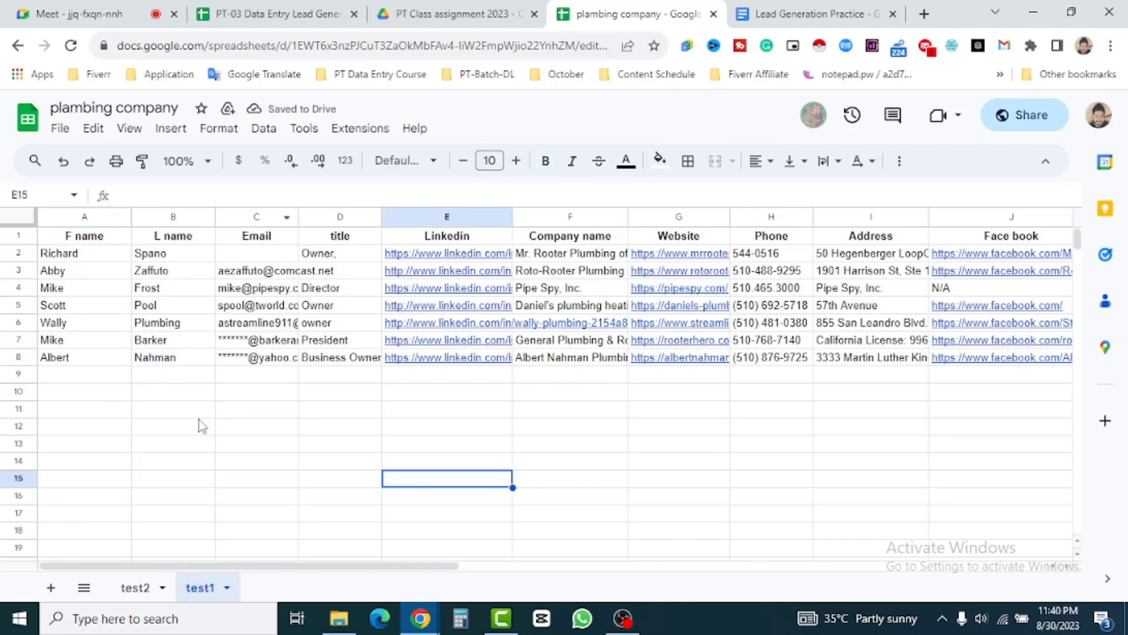
drag(210, 594, 126, 589)
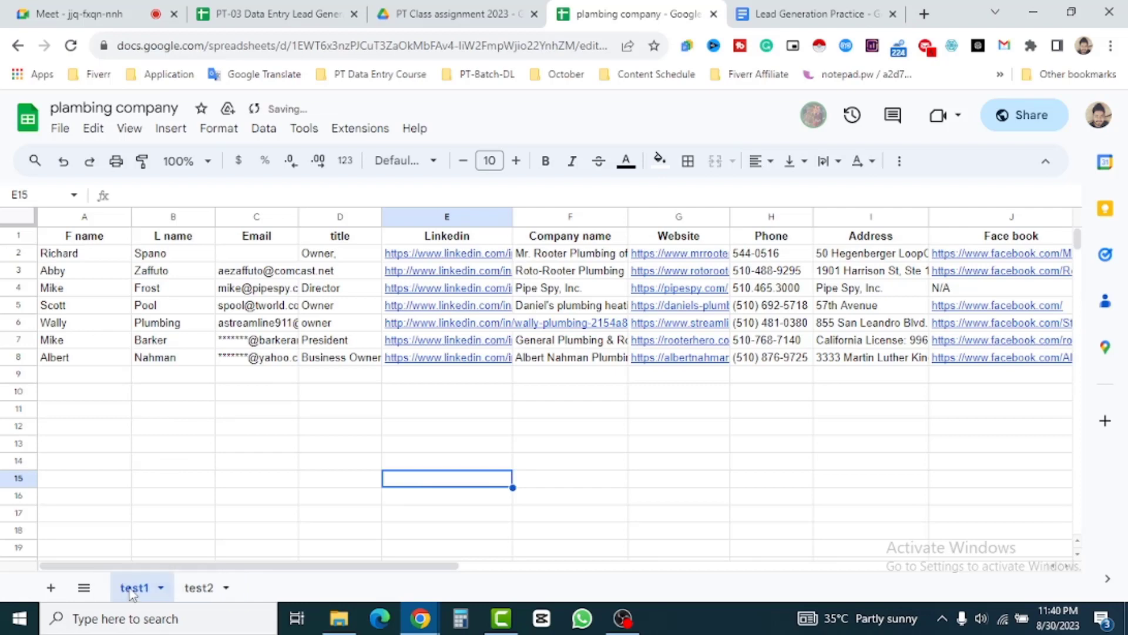
- Check the Lead Generation Practice document and return to the plambing company spreadsheet
click(808, 13)
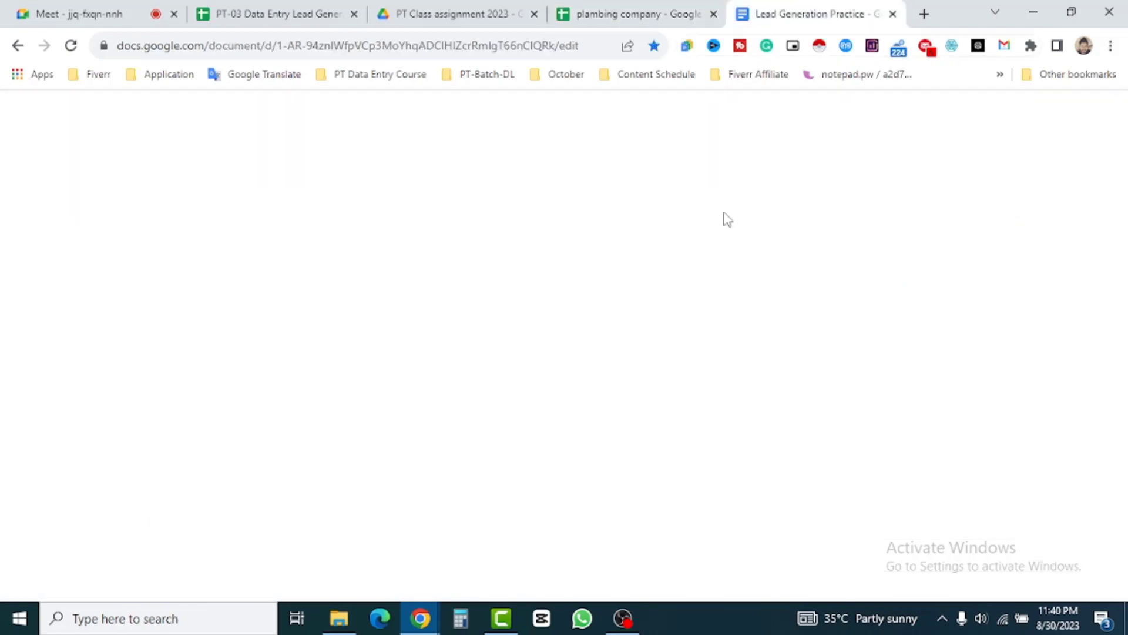
scroll(586, 399, down, 5)
scroll(620, 417, up, 2)
click(600, 12)
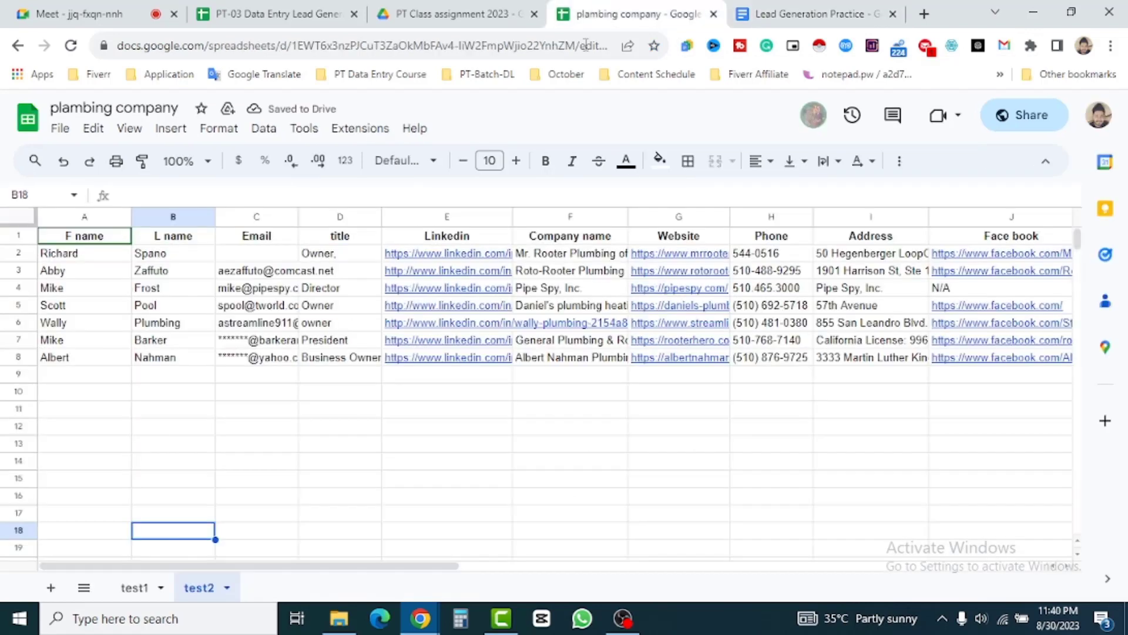
click(227, 588)
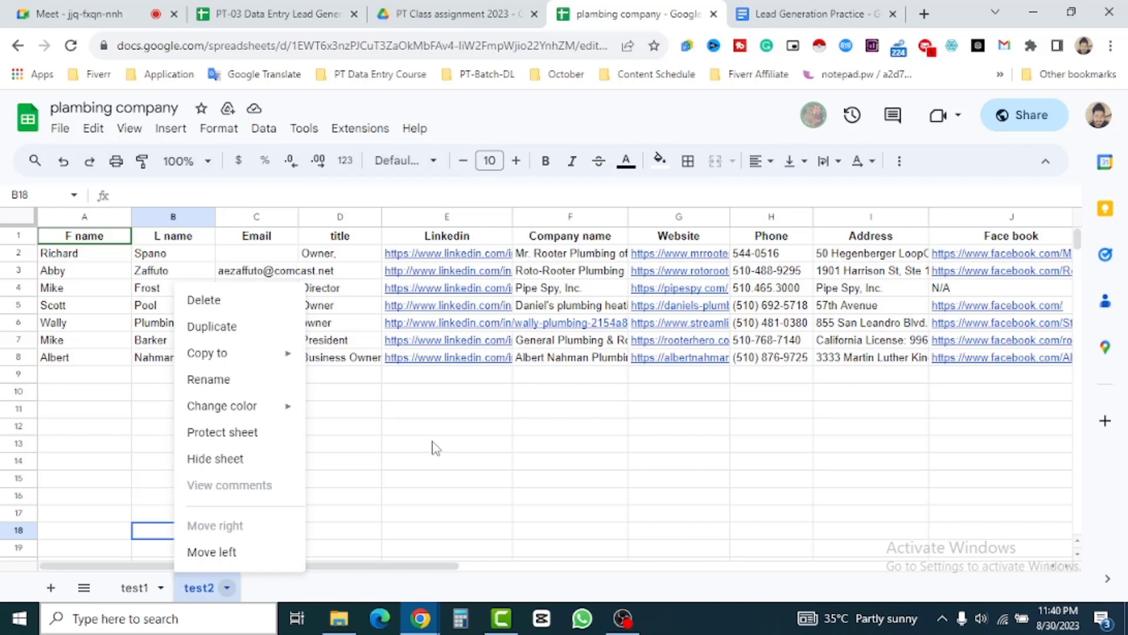
click(470, 432)
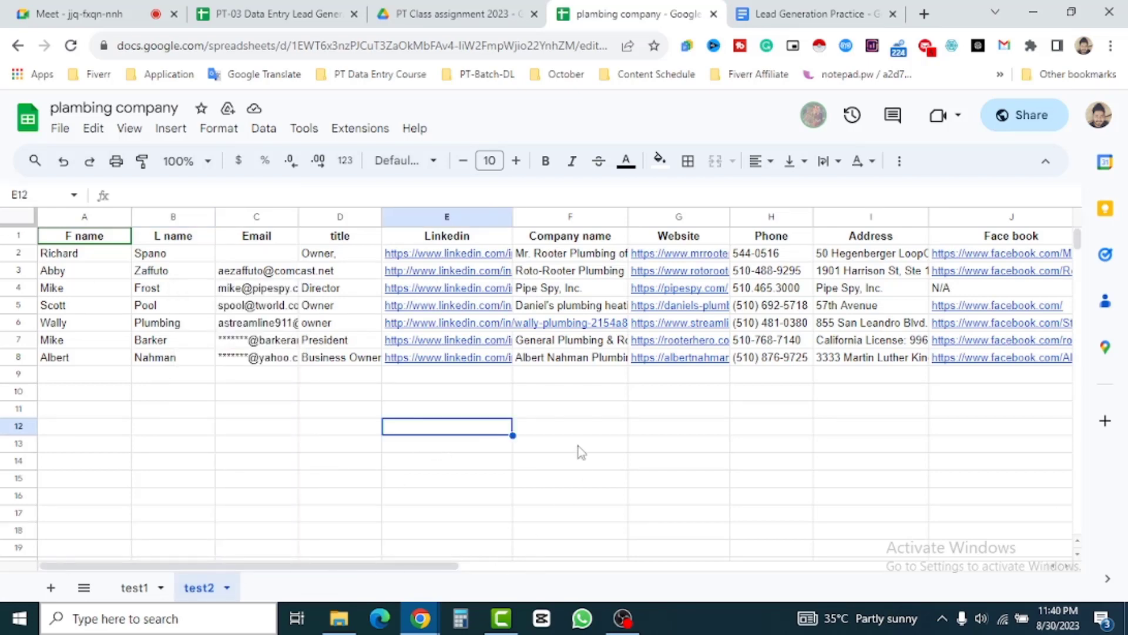
click(227, 588)
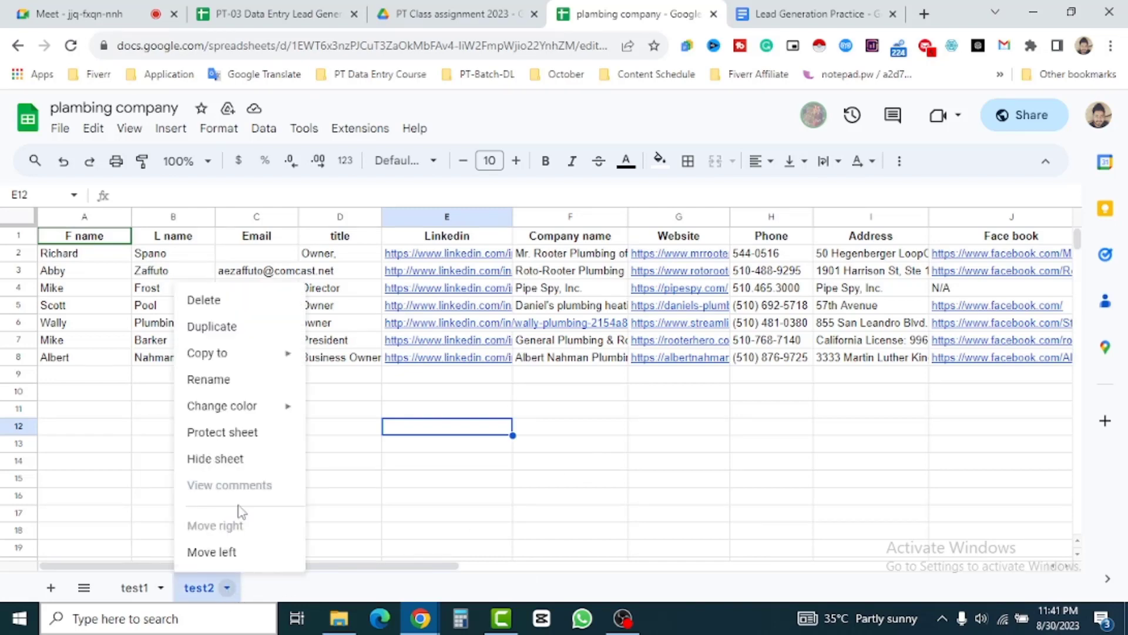
click(392, 527)
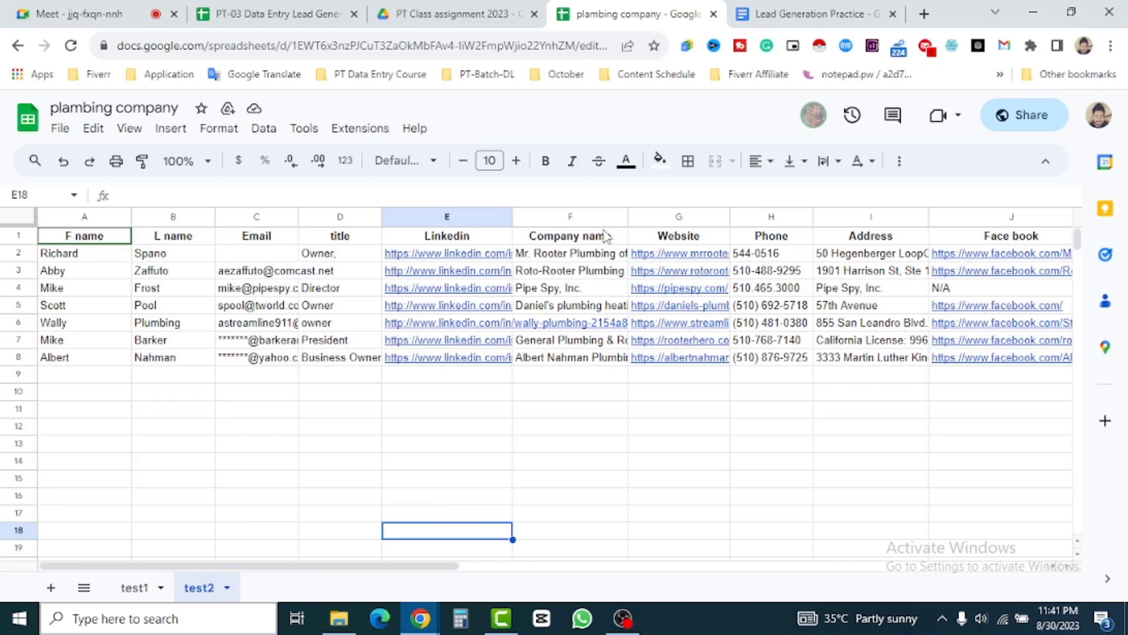
- Close the PT Class assignment 2023 folder and the plambing company spreadsheet, and switch to the Google Meet call
click(479, 15)
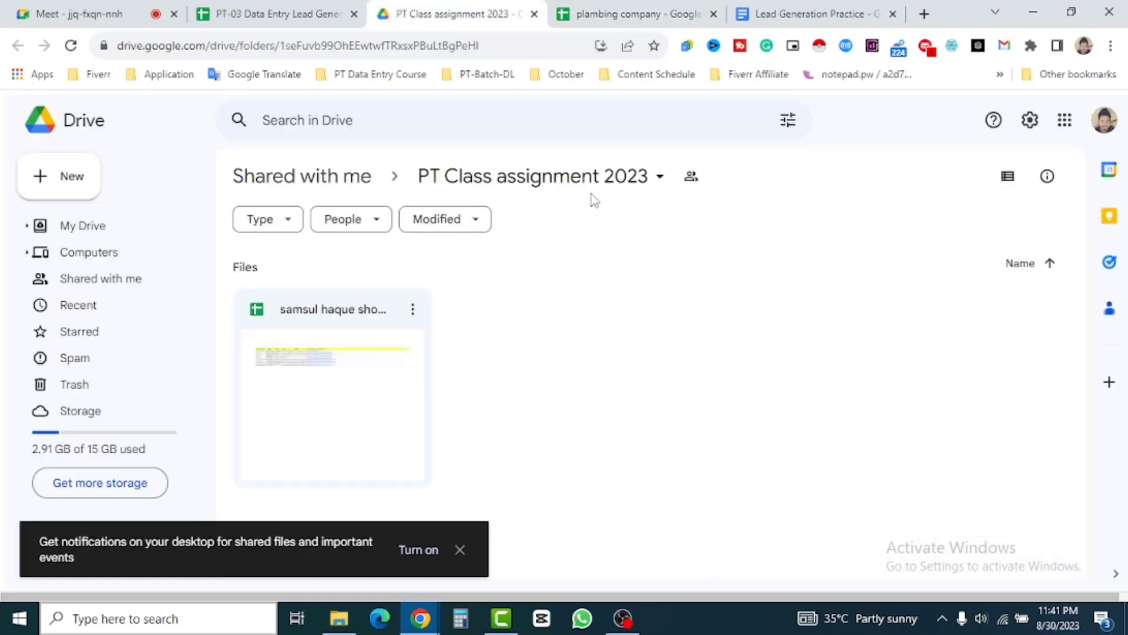
click(534, 14)
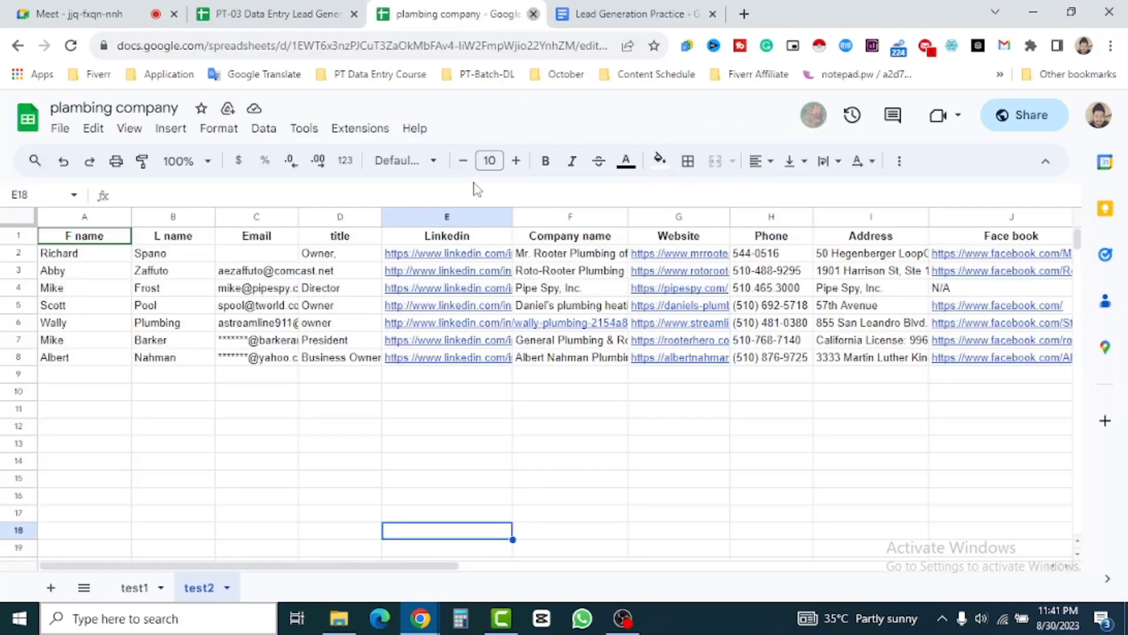
click(534, 14)
click(85, 8)
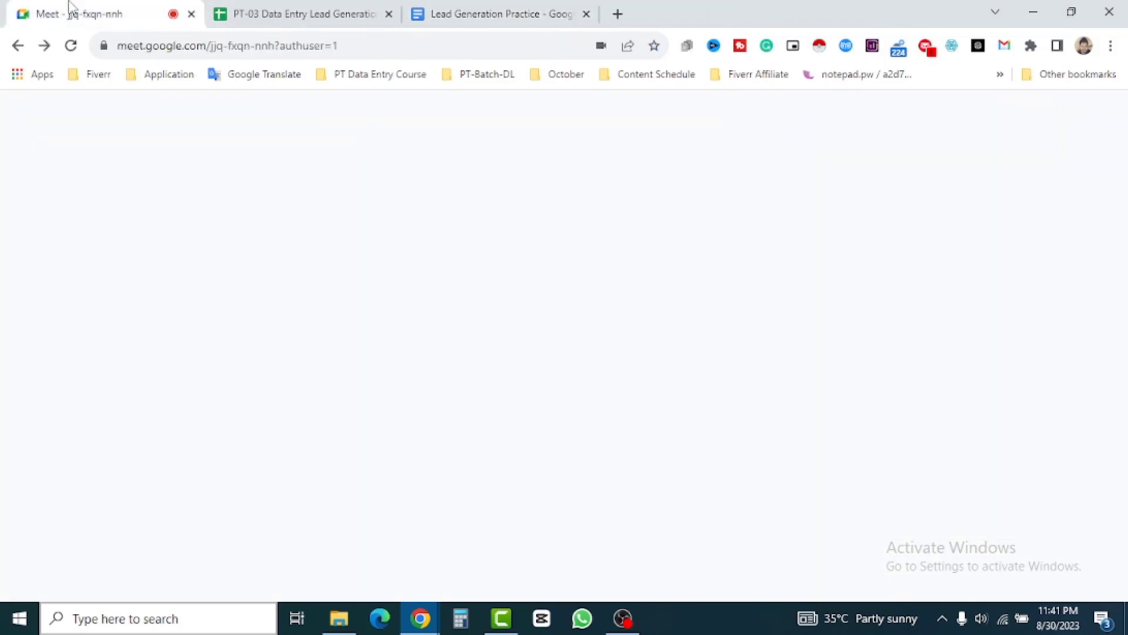